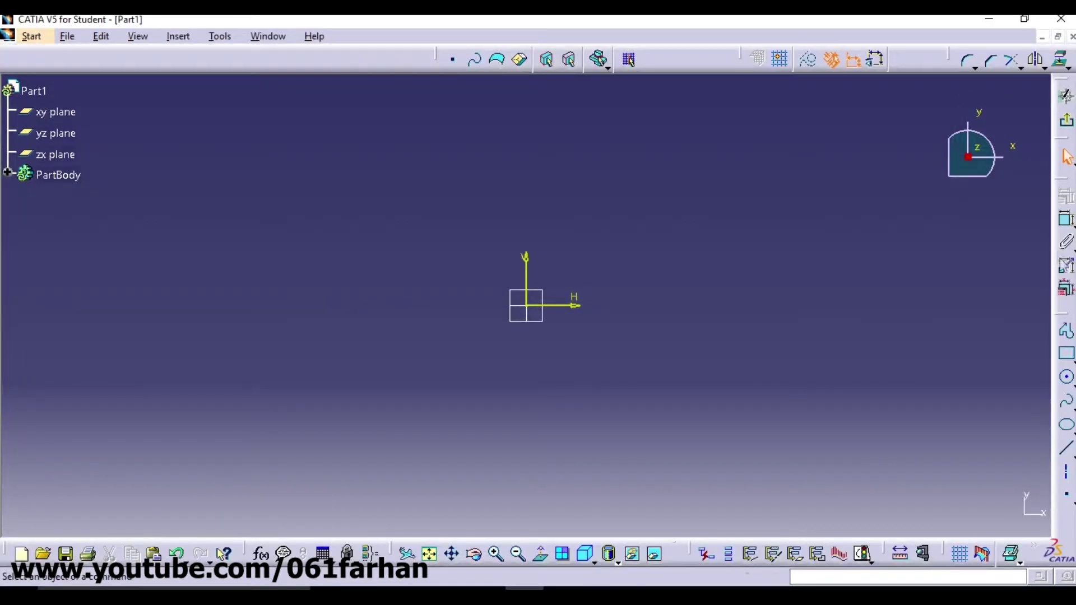
Step: Sketch a centered rectangle about 106 mm wide and 47 mm high around the sketch origin
{"action": "left_click", "coordinate": [1070, 361]}
{"action": "left_click", "coordinate": [1038, 373]}
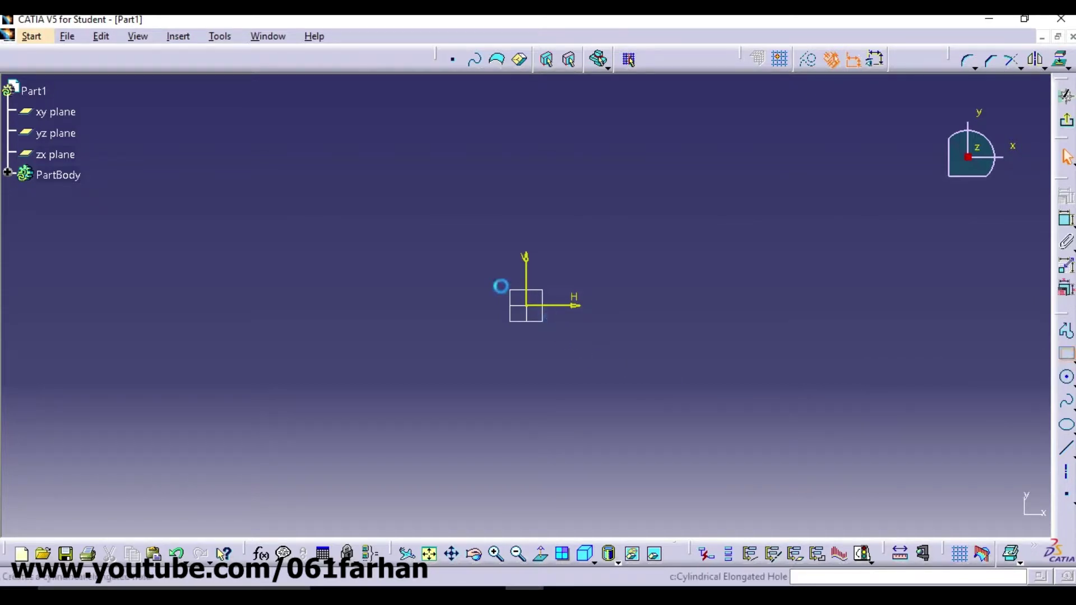
{"action": "left_click", "coordinate": [526, 305]}
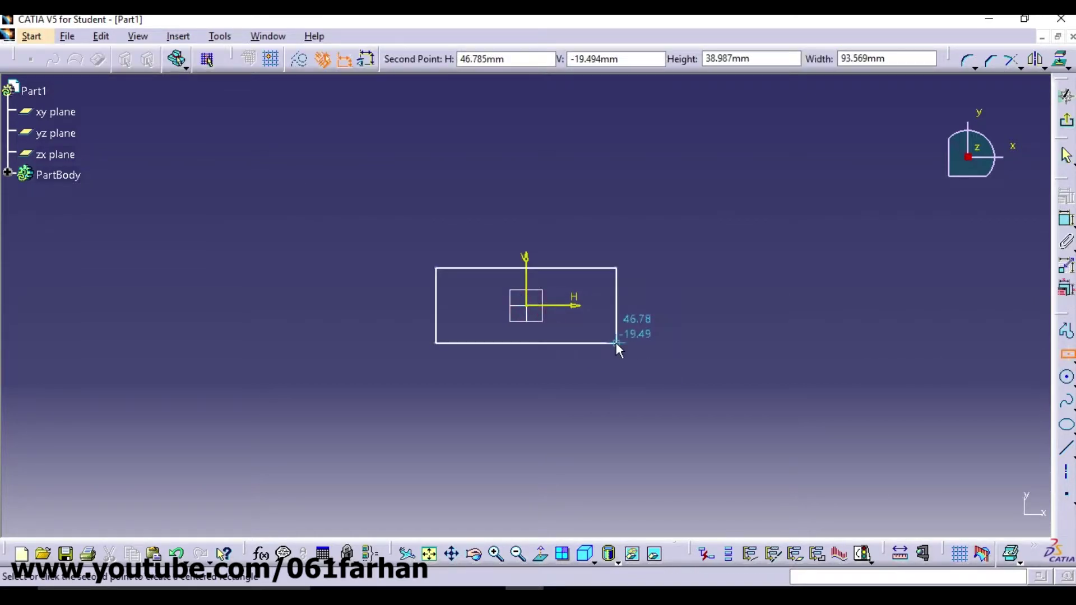
{"action": "left_click", "coordinate": [629, 351]}
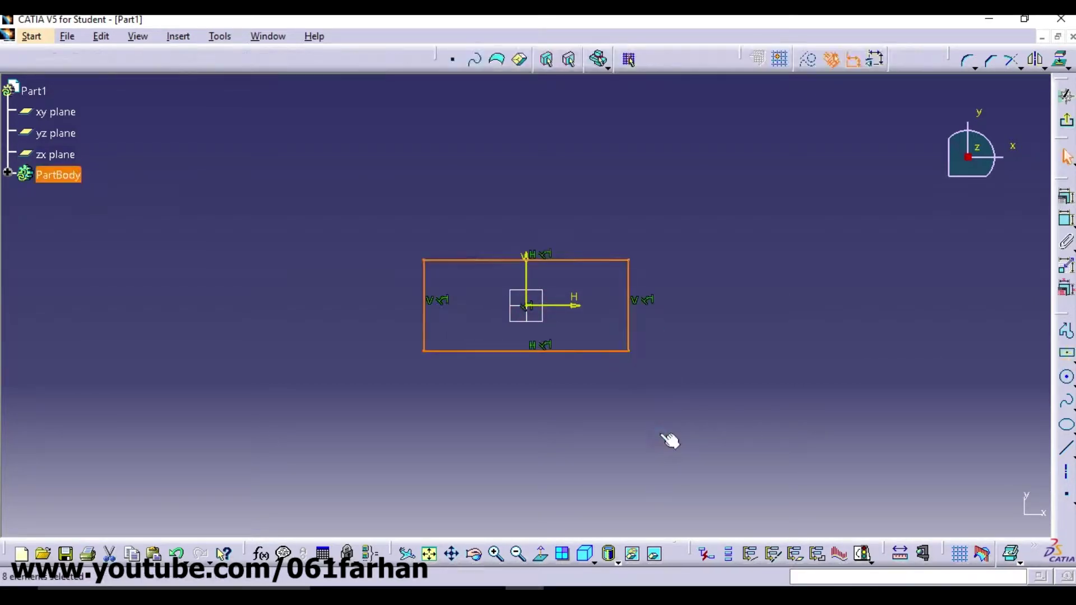
Step: Dimension the rectangle's width and set it to 100 mm
{"action": "left_click", "coordinate": [585, 555]}
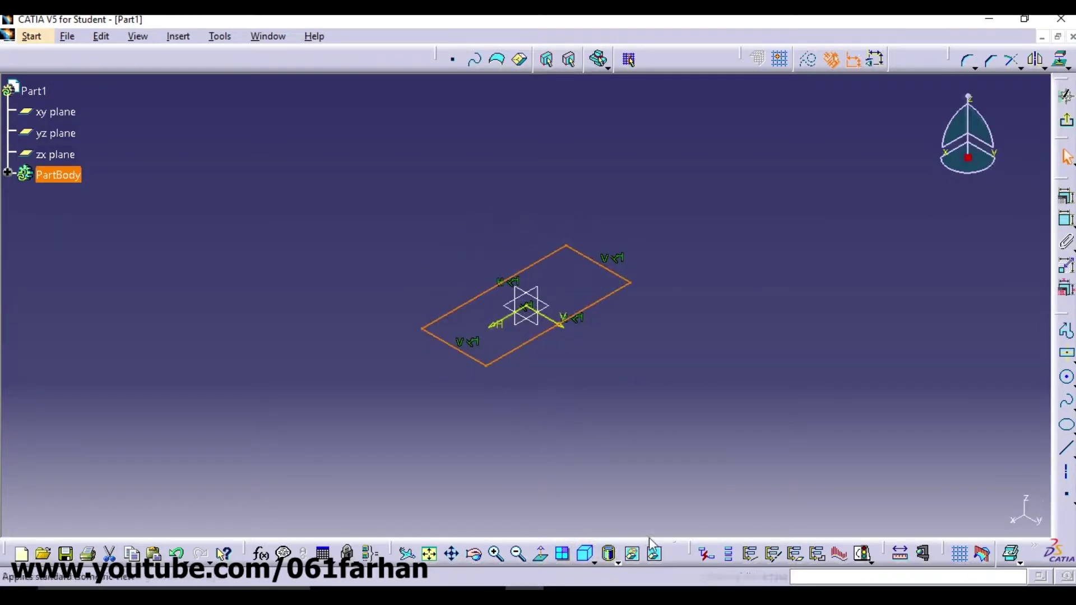
{"action": "left_click", "coordinate": [542, 554]}
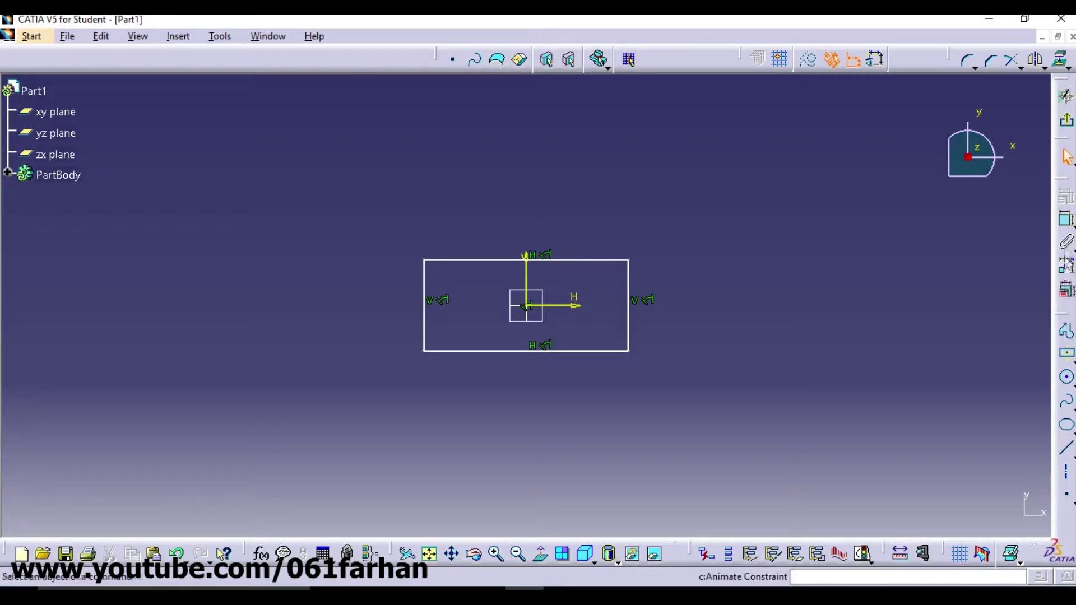
{"action": "left_click", "coordinate": [1064, 220]}
{"action": "left_click", "coordinate": [557, 261]}
{"action": "left_click", "coordinate": [555, 227]}
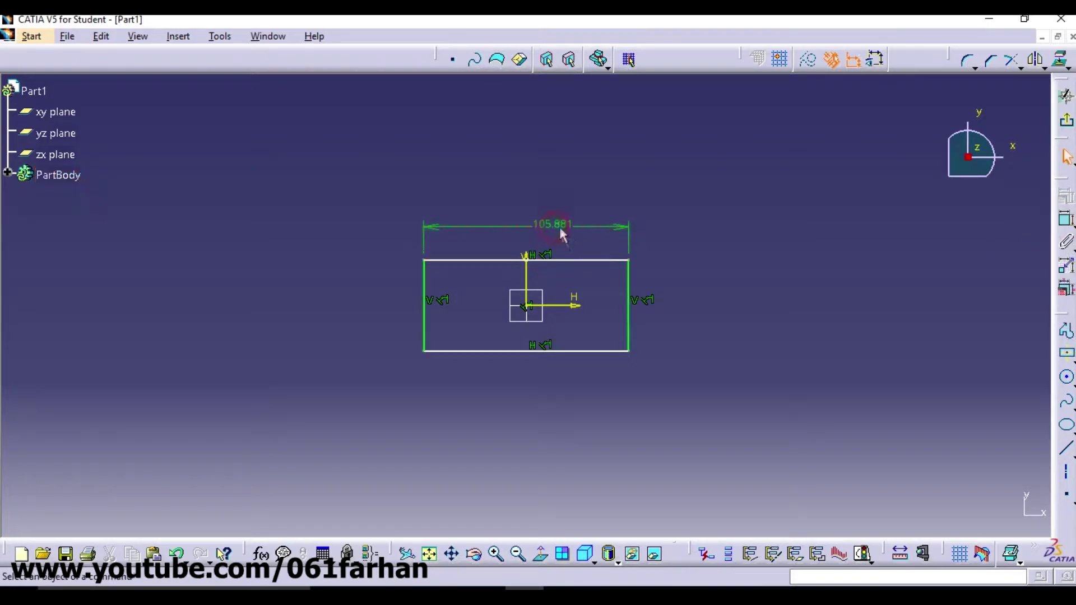
{"action": "double_click", "coordinate": [557, 225]}
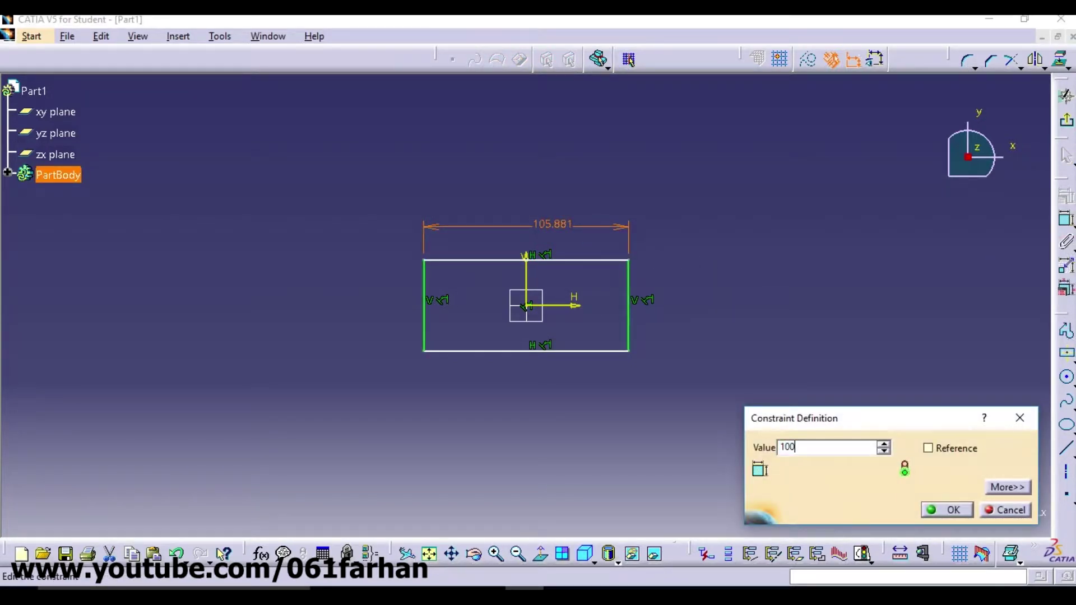
{"action": "key", "text": "Return"}
Step: Dimension the rectangle's height and set it to 66 mm
{"action": "left_click", "coordinate": [1068, 224]}
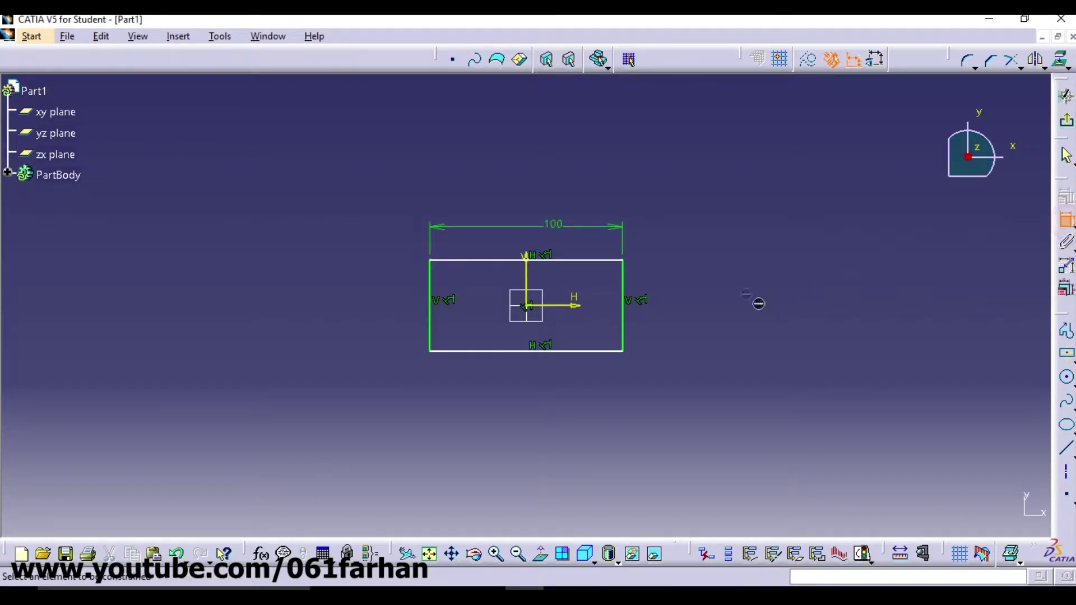
{"action": "left_click", "coordinate": [623, 295]}
{"action": "double_click", "coordinate": [674, 303]}
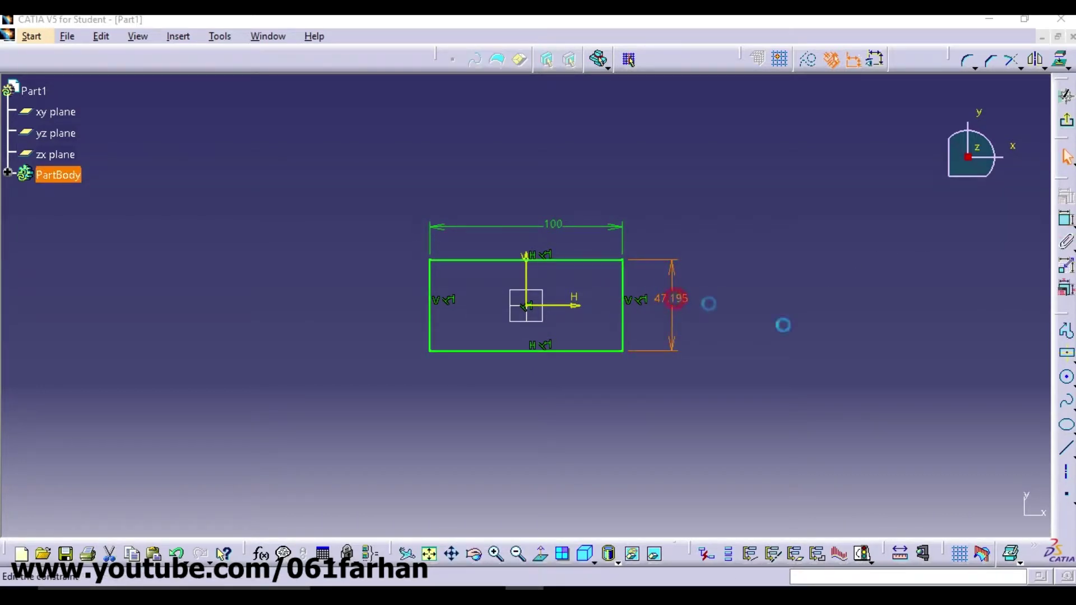
{"action": "type", "text": "66"}
{"action": "key", "text": "Return"}
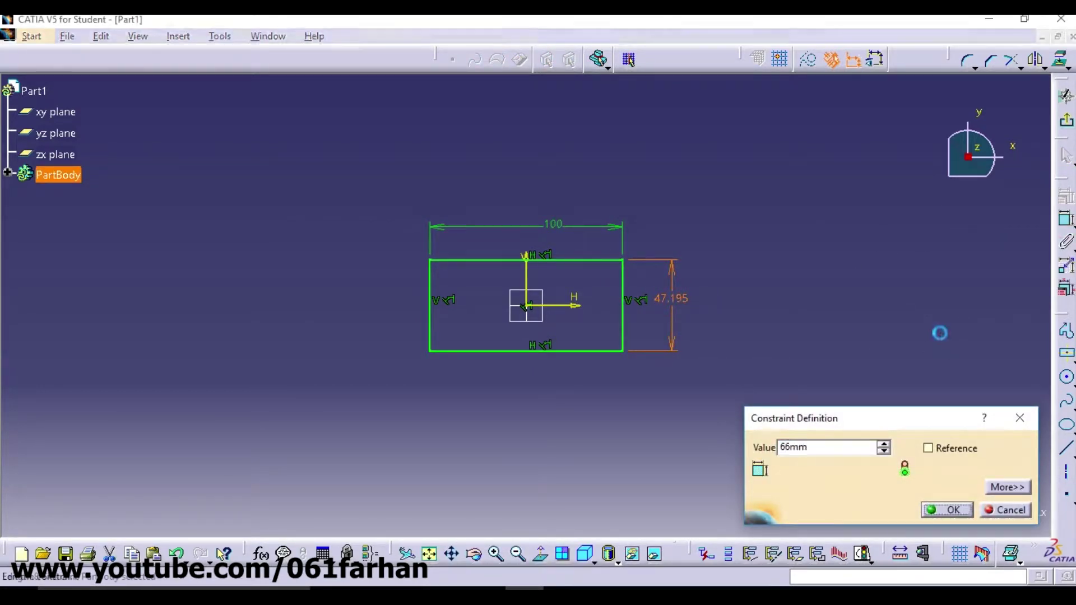
Step: Exit the sketch and pad the rectangle 18 mm into a solid plate
{"action": "left_click", "coordinate": [1067, 117]}
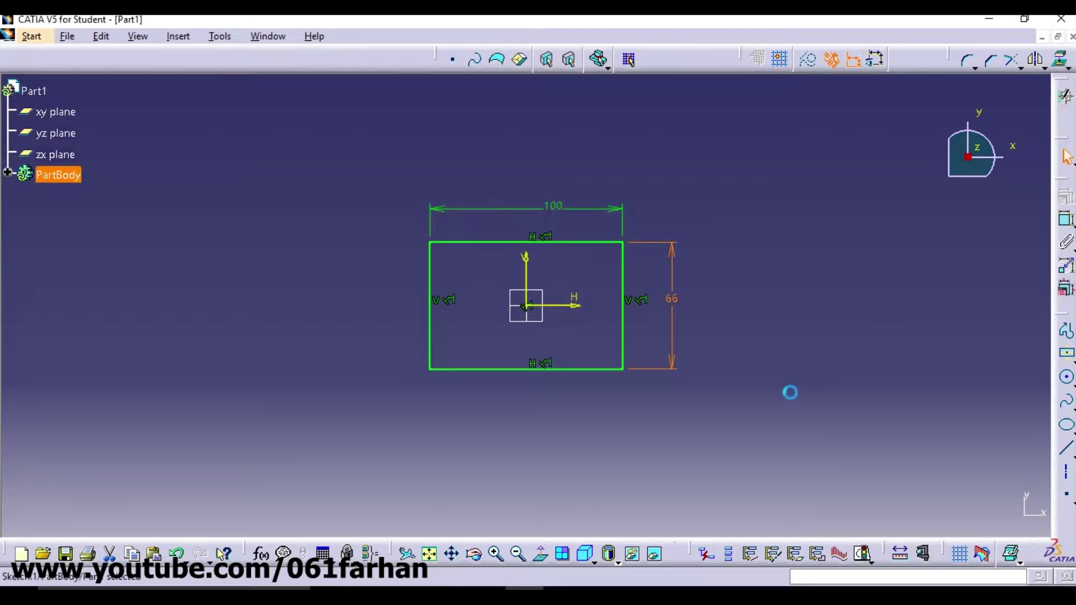
{"action": "left_click", "coordinate": [586, 554]}
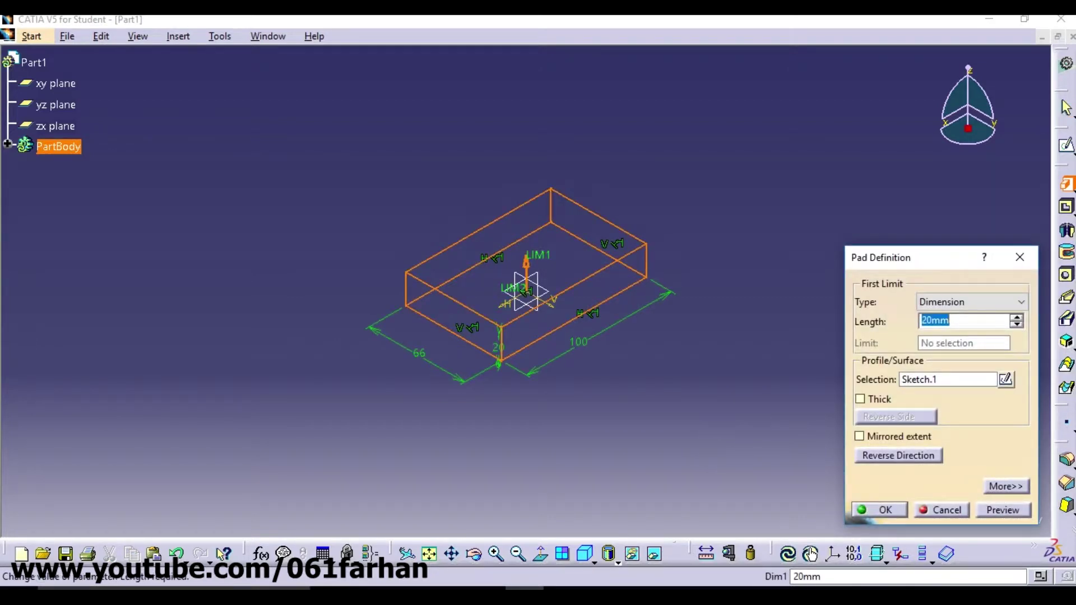
{"action": "left_click", "coordinate": [1002, 509]}
{"action": "left_click", "coordinate": [880, 510]}
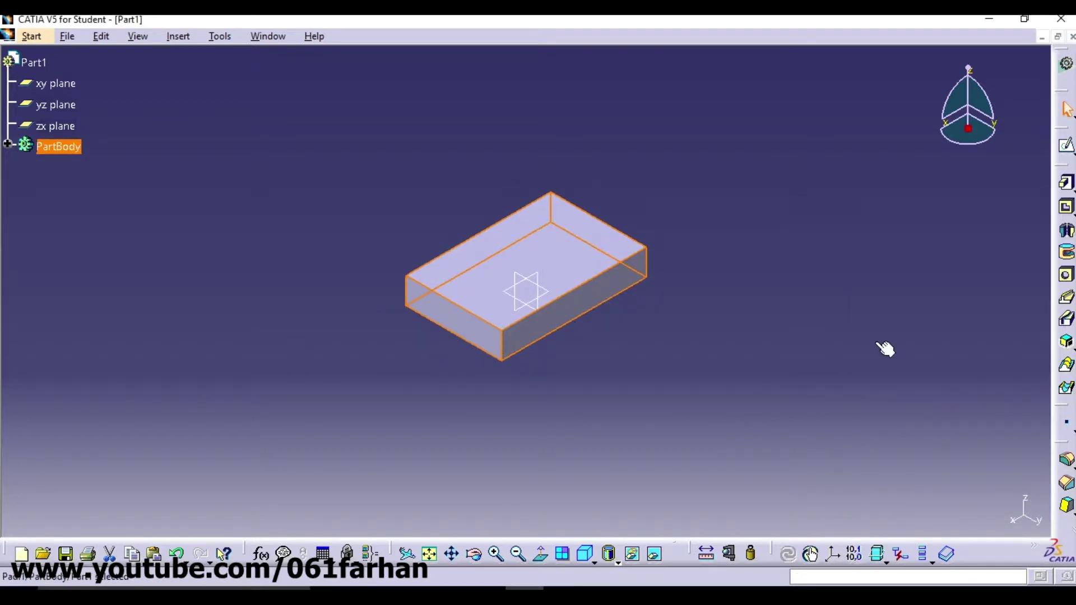
Step: On the plate's short end face, sketch a closed profile about 66 mm wide beneath it, with two slanted sides joined by a bottom arc
{"action": "left_click", "coordinate": [478, 337]}
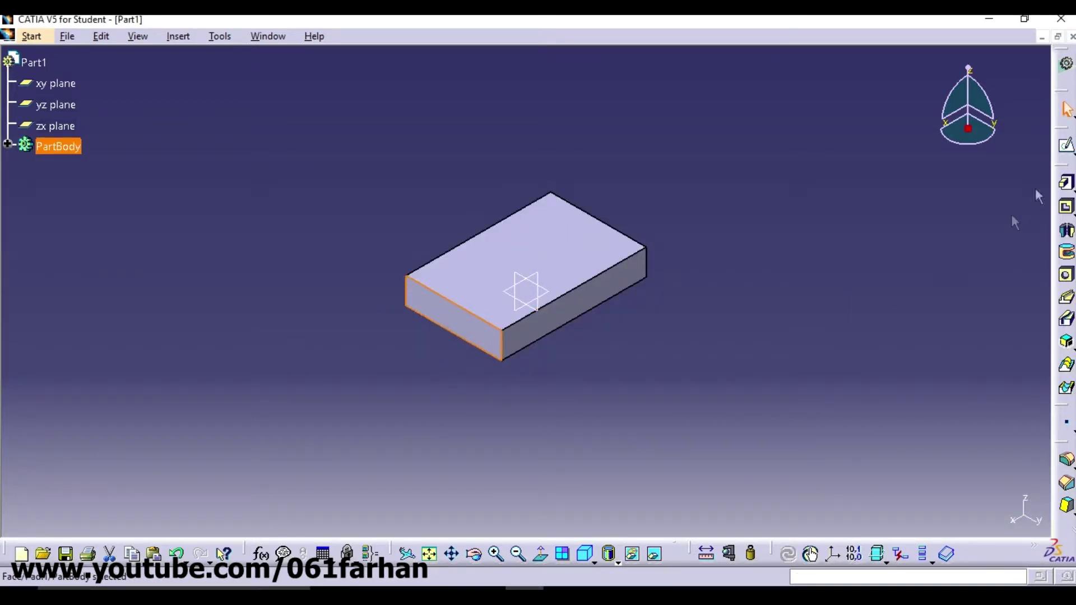
{"action": "left_click", "coordinate": [1066, 145]}
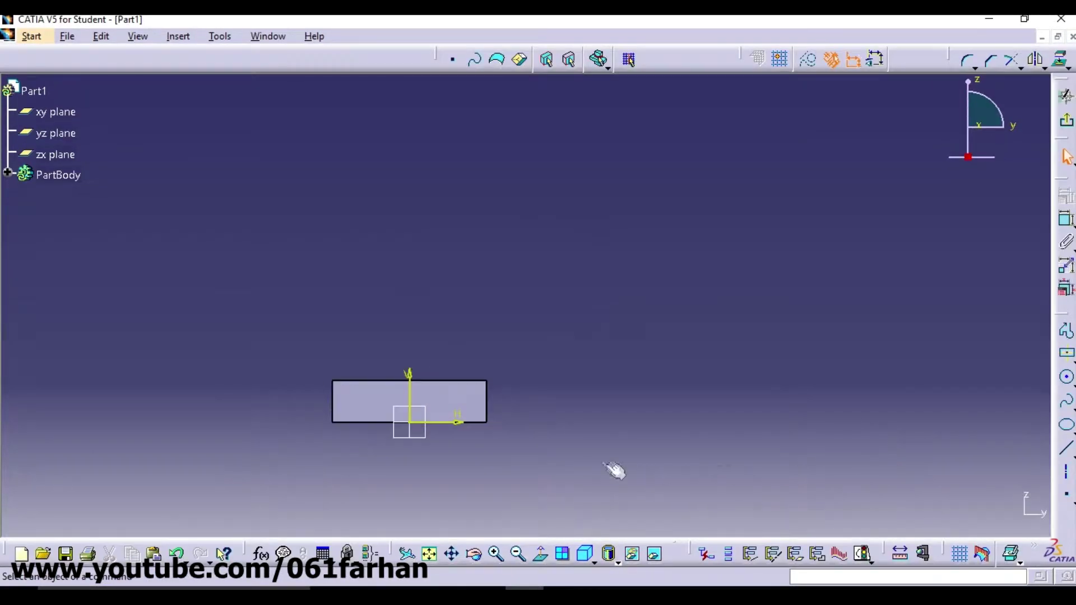
{"action": "mouse_move", "coordinate": [509, 442]}
{"action": "middle_mouse_down"}
{"action": "mouse_move", "coordinate": [613, 362]}
{"action": "mouse_move", "coordinate": [613, 347]}
{"action": "middle_mouse_up"}
{"action": "middle_click_drag", "start_coordinate": [657, 385], "coordinate": [681, 297], "text": "ctrl"}
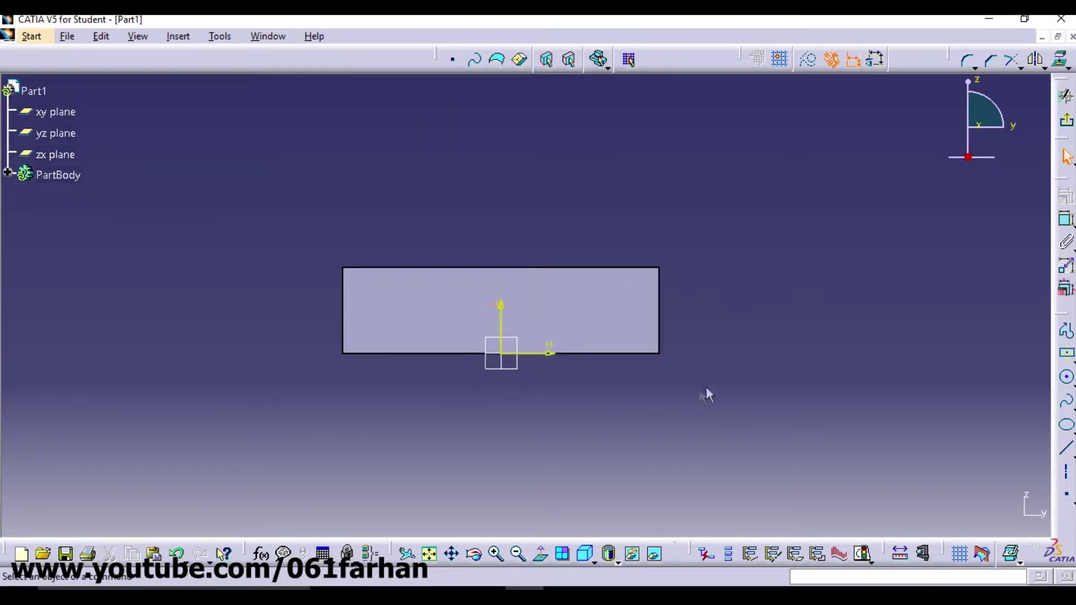
{"action": "left_click", "coordinate": [1067, 330]}
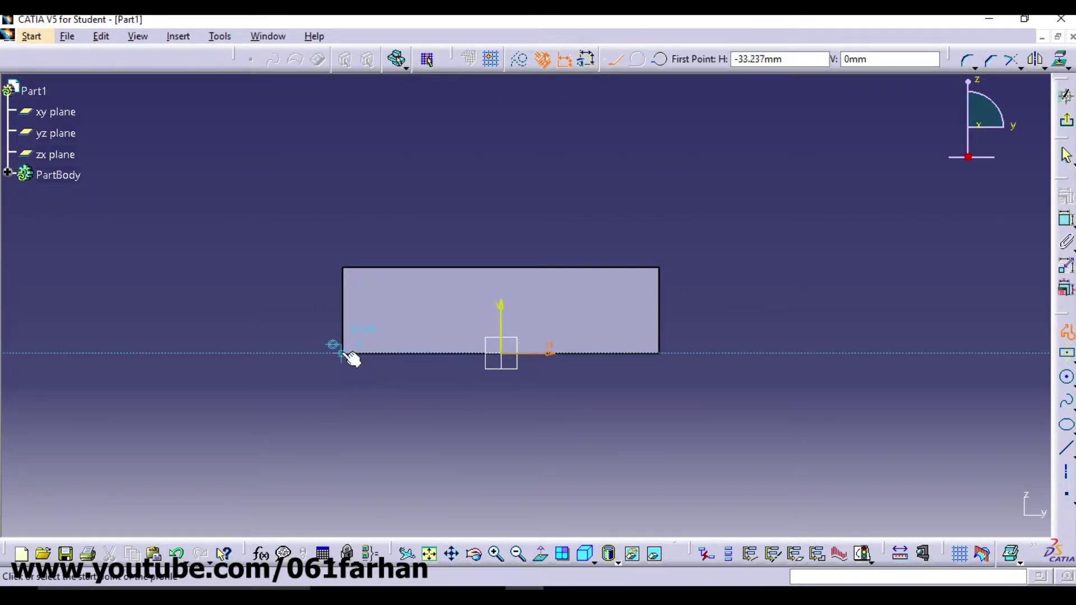
{"action": "left_click", "coordinate": [343, 376]}
{"action": "left_click", "coordinate": [408, 489]}
{"action": "left_click_drag", "start_coordinate": [496, 530], "coordinate": [617, 505]}
{"action": "left_click", "coordinate": [618, 496]}
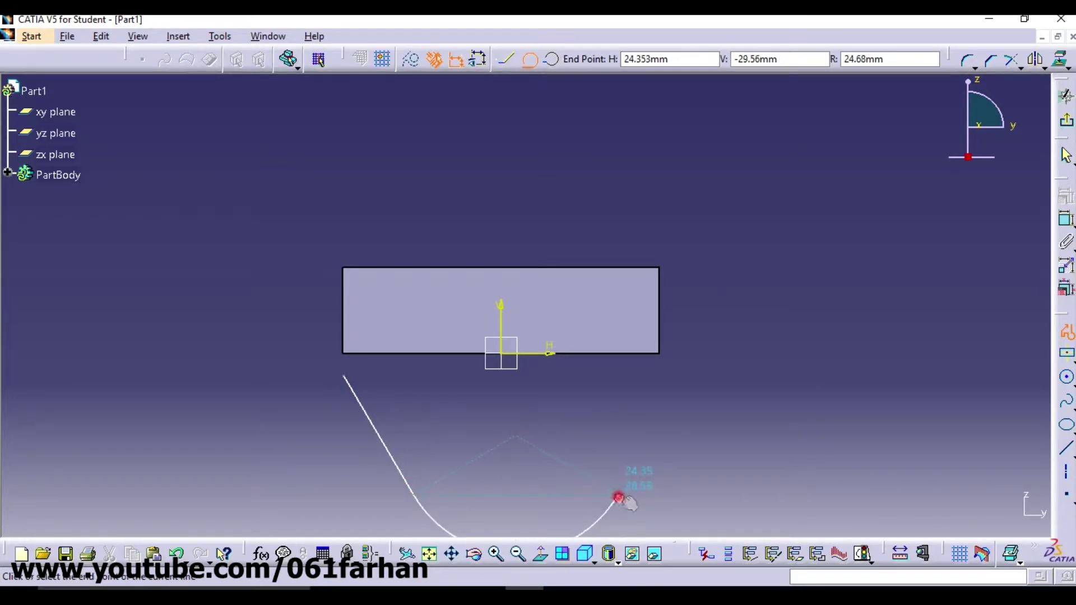
{"action": "left_click", "coordinate": [657, 375]}
{"action": "left_click", "coordinate": [343, 376]}
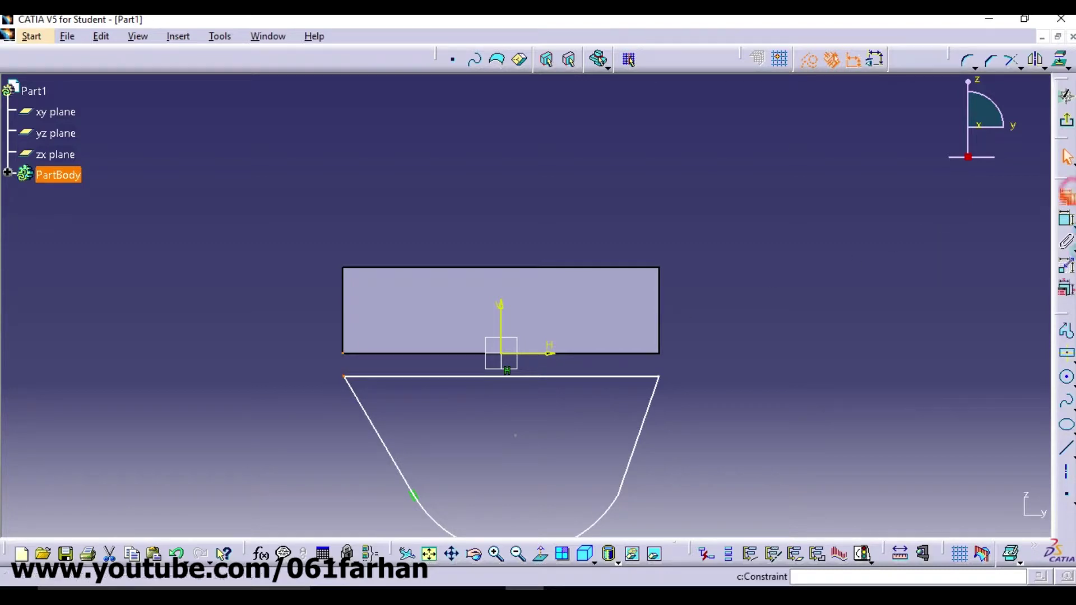
Step: Make the profile's two upper corners coincident with the lower corners of the plate's end face
{"action": "left_click", "coordinate": [946, 342]}
{"action": "left_click", "coordinate": [949, 510]}
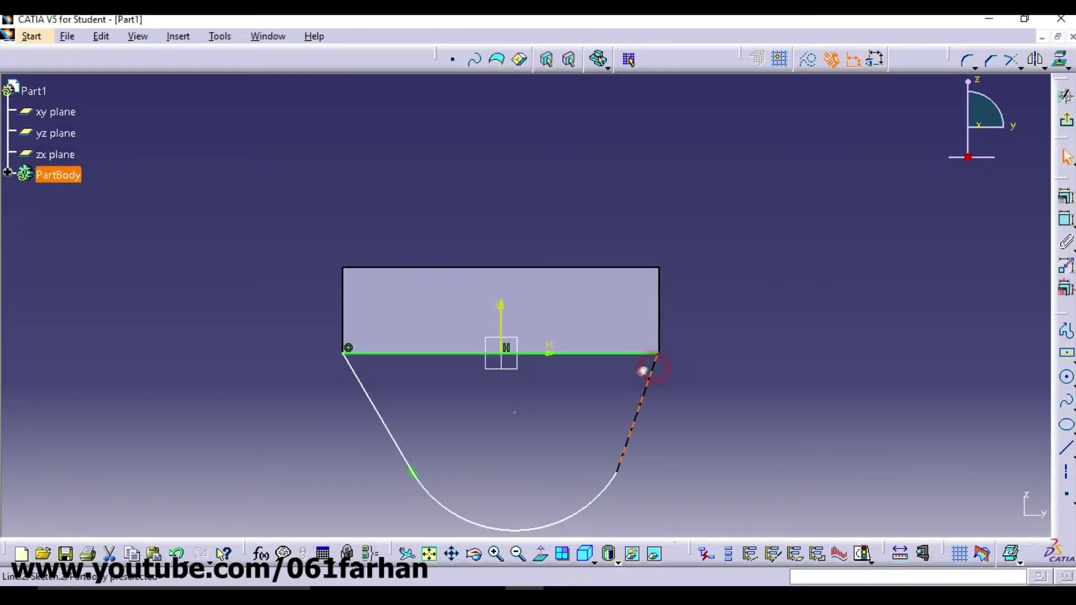
{"action": "left_click_drag", "start_coordinate": [642, 371], "coordinate": [633, 372]}
{"action": "left_click", "coordinate": [652, 361]}
{"action": "left_click", "coordinate": [638, 353]}
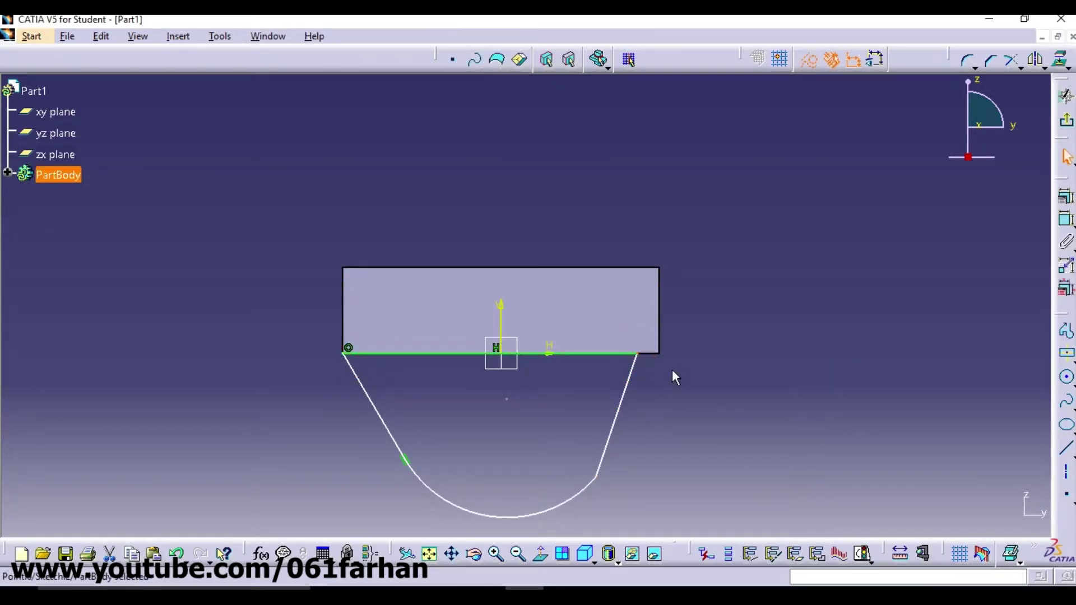
{"action": "right_click", "coordinate": [662, 242]}
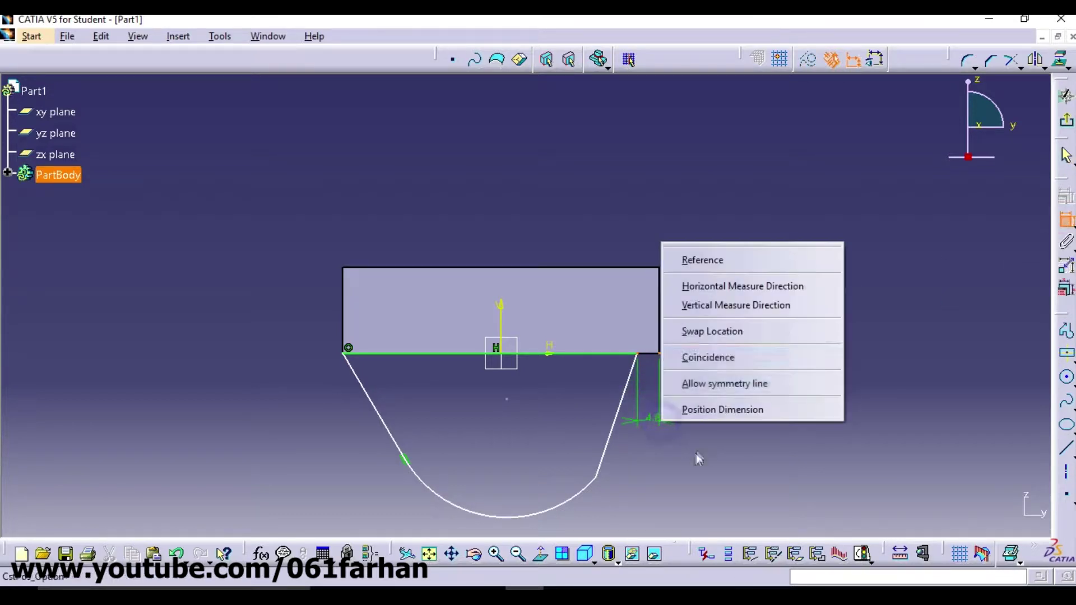
{"action": "left_click", "coordinate": [714, 358]}
Step: Dimension the arc center from the plate's top edge and set the distance to 34 mm
{"action": "left_click", "coordinate": [1066, 219]}
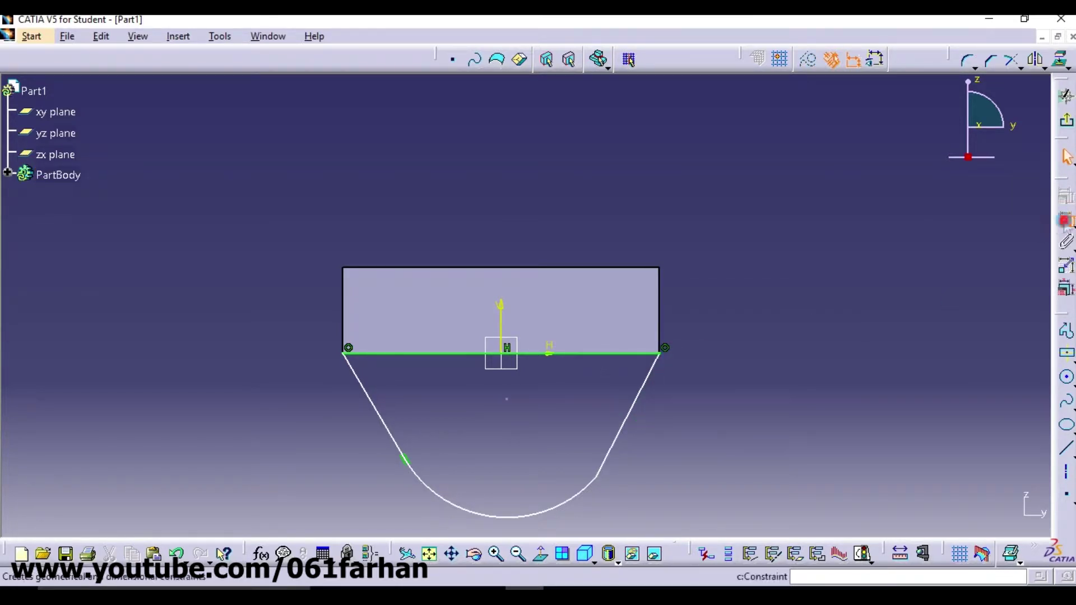
{"action": "left_click", "coordinate": [507, 399]}
{"action": "left_click", "coordinate": [507, 268]}
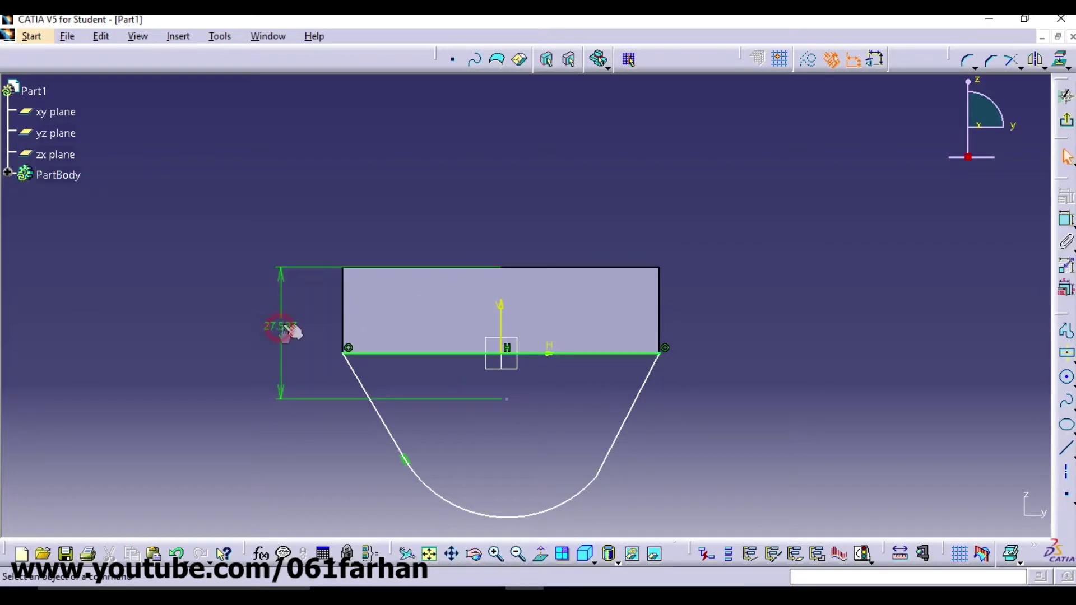
{"action": "double_click", "coordinate": [283, 331]}
{"action": "type", "text": "34"}
{"action": "key", "text": "Return"}
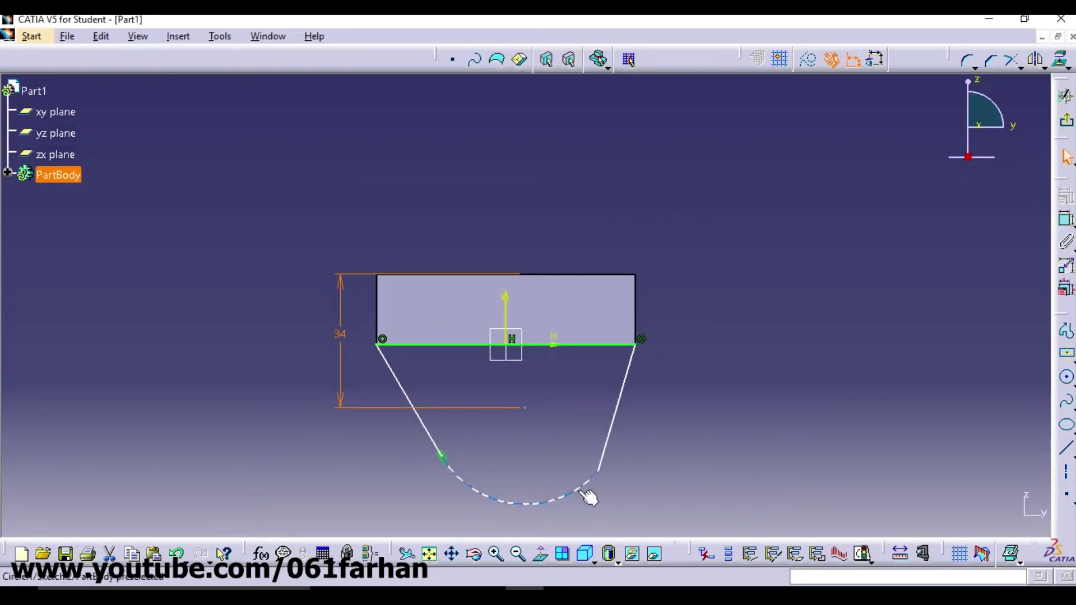
Step: Make the bottom arc tangent to the profile's right slanted line
{"action": "left_click", "coordinate": [583, 490]}
{"action": "left_click", "coordinate": [1065, 219]}
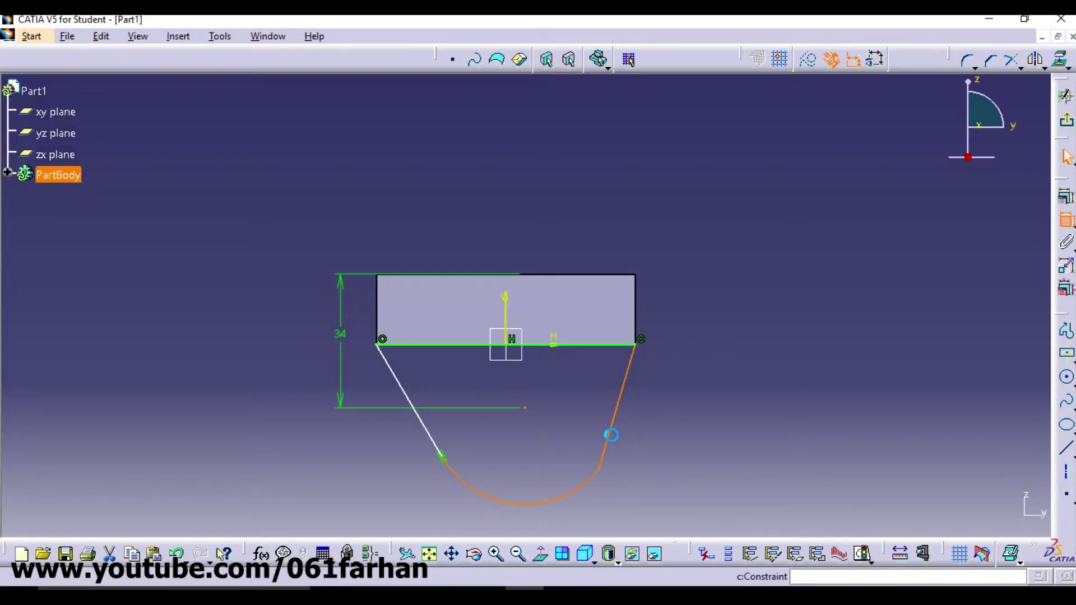
{"action": "right_click", "coordinate": [620, 416]}
{"action": "left_click", "coordinate": [656, 482]}
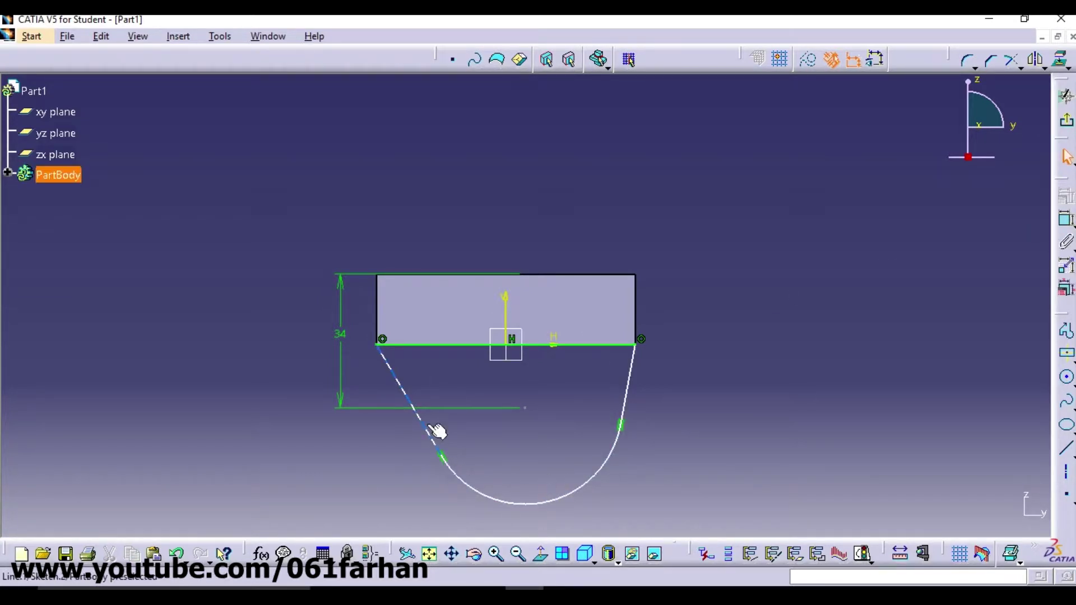
Step: Reduce the arc's size freehand and make its center coincident with the vertical sketch axis
{"action": "mouse_move", "coordinate": [471, 487]}
{"action": "left_mouse_down"}
{"action": "mouse_move", "coordinate": [483, 484]}
{"action": "mouse_move", "coordinate": [457, 482]}
{"action": "left_mouse_up"}
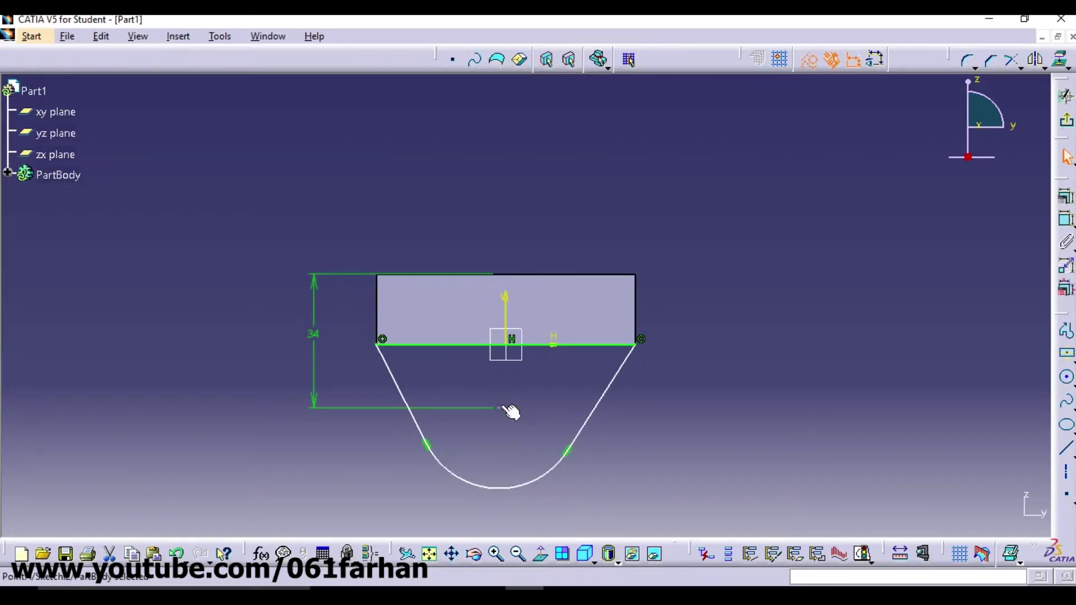
{"action": "left_click", "coordinate": [500, 408]}
{"action": "left_click", "coordinate": [1067, 220]}
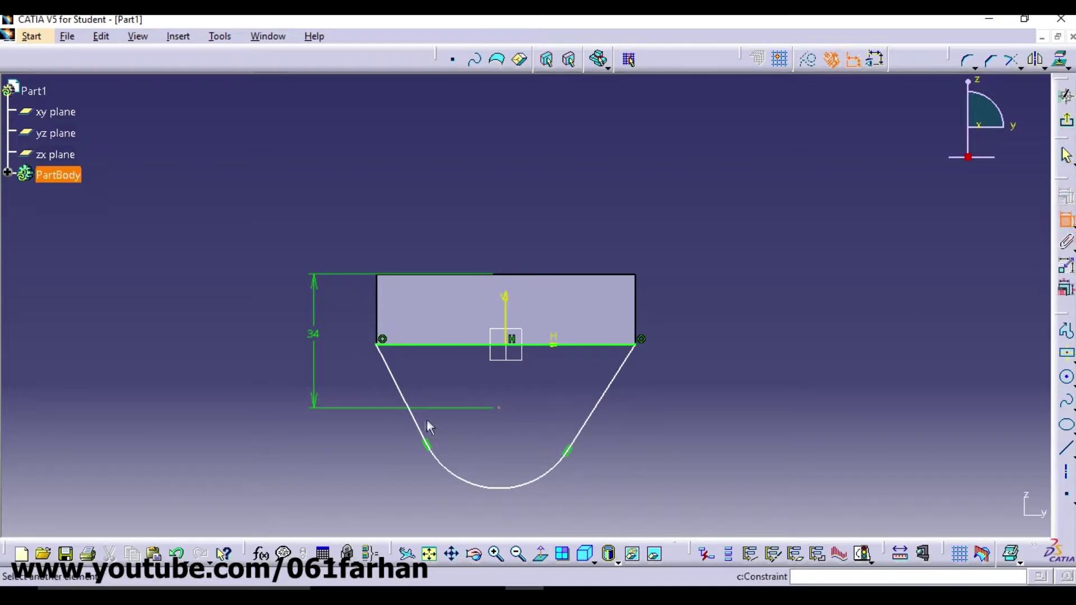
{"action": "left_click", "coordinate": [508, 322]}
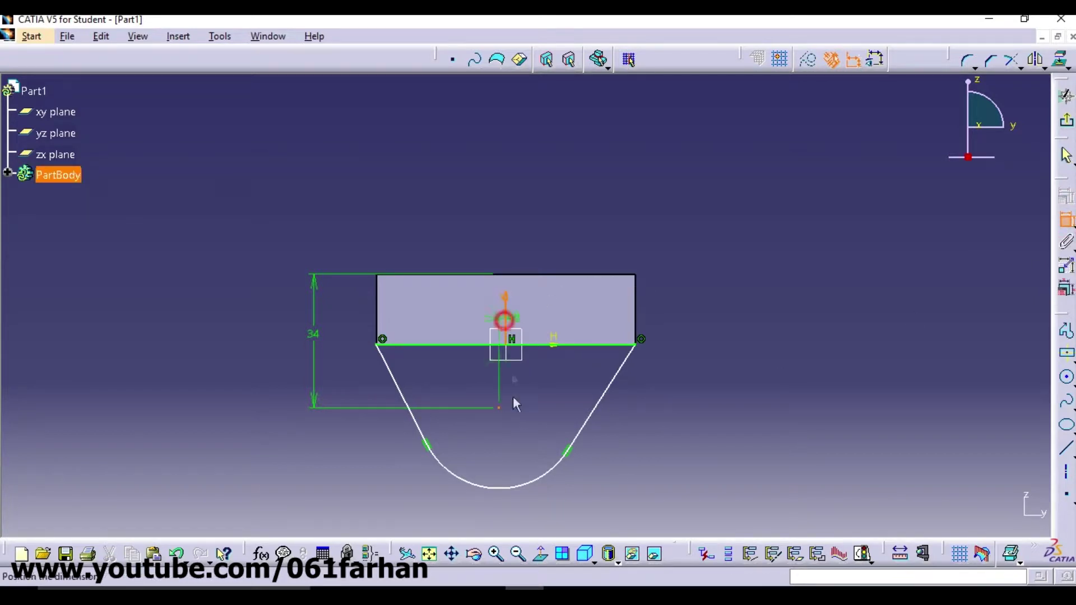
{"action": "right_click", "coordinate": [510, 441]}
{"action": "left_click", "coordinate": [550, 507]}
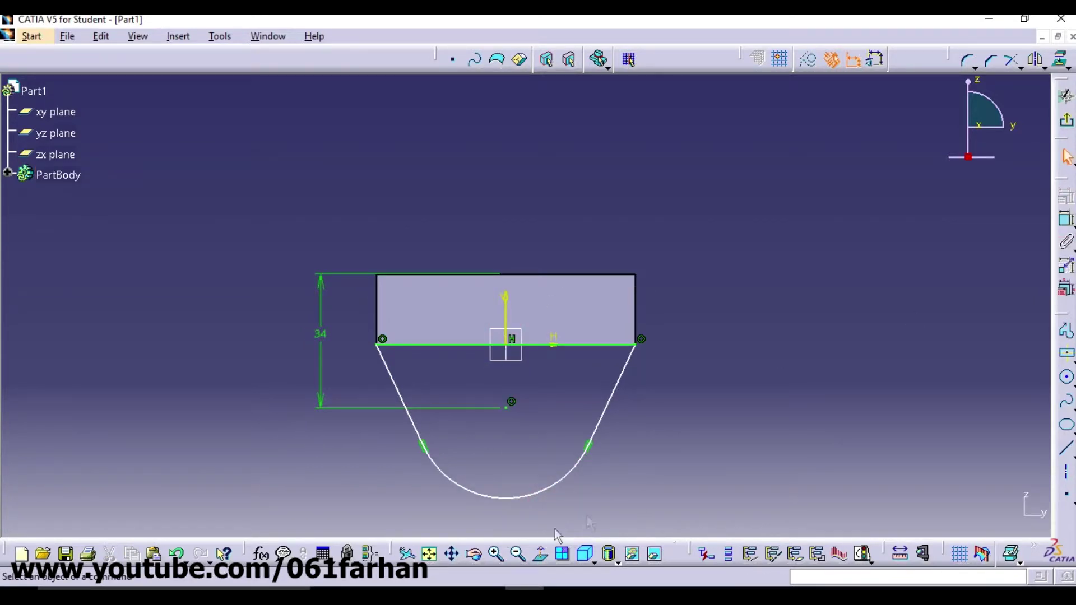
Step: Dimension the bottom arc's radius and set it to 22 mm
{"action": "left_click", "coordinate": [539, 490]}
{"action": "double_click", "coordinate": [604, 489]}
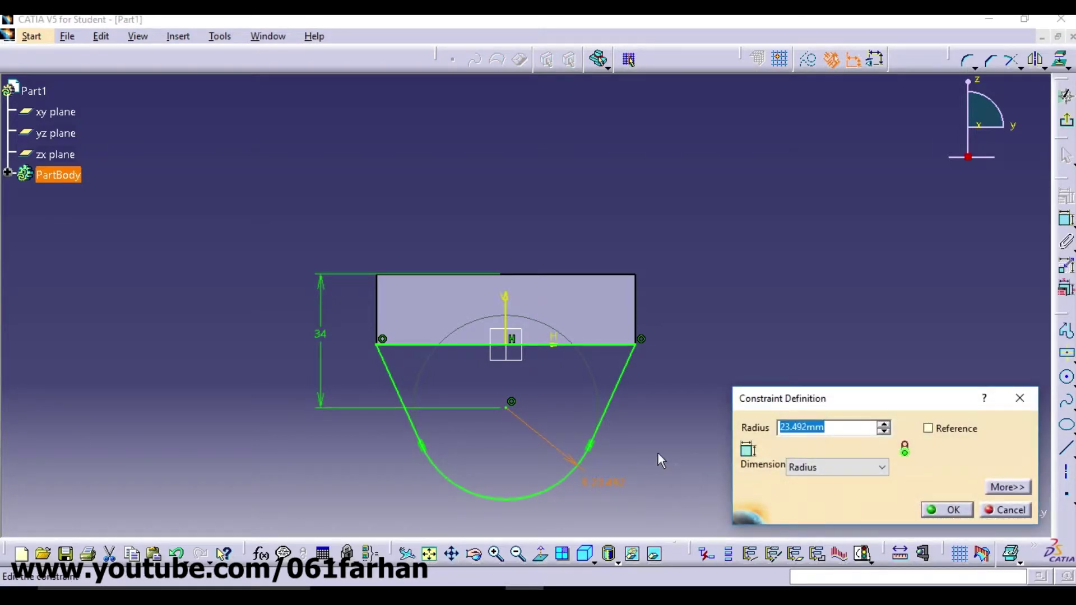
{"action": "type", "text": "22"}
{"action": "key", "text": "Return"}
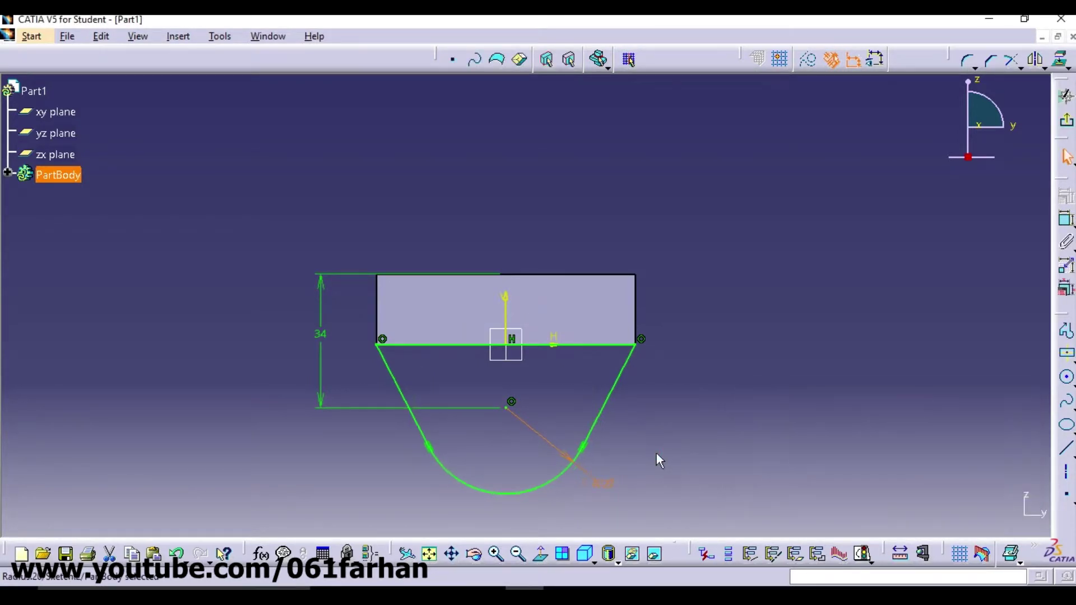
Step: Extrude the tapered support profile 13 mm in the reversed direction so it lies beneath the plate
{"action": "left_click", "coordinate": [1067, 120]}
{"action": "left_click", "coordinate": [1067, 183]}
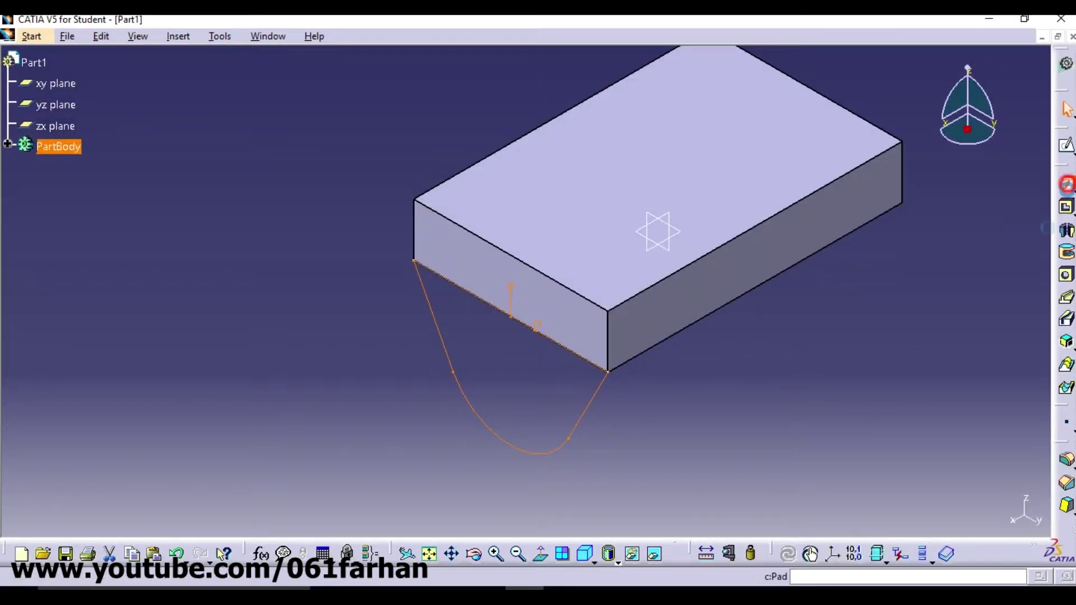
{"action": "middle_click", "coordinate": [814, 426]}
{"action": "middle_click_drag", "start_coordinate": [588, 381], "coordinate": [588, 443], "text": "ctrl"}
{"action": "middle_click_drag", "start_coordinate": [553, 339], "coordinate": [573, 423]}
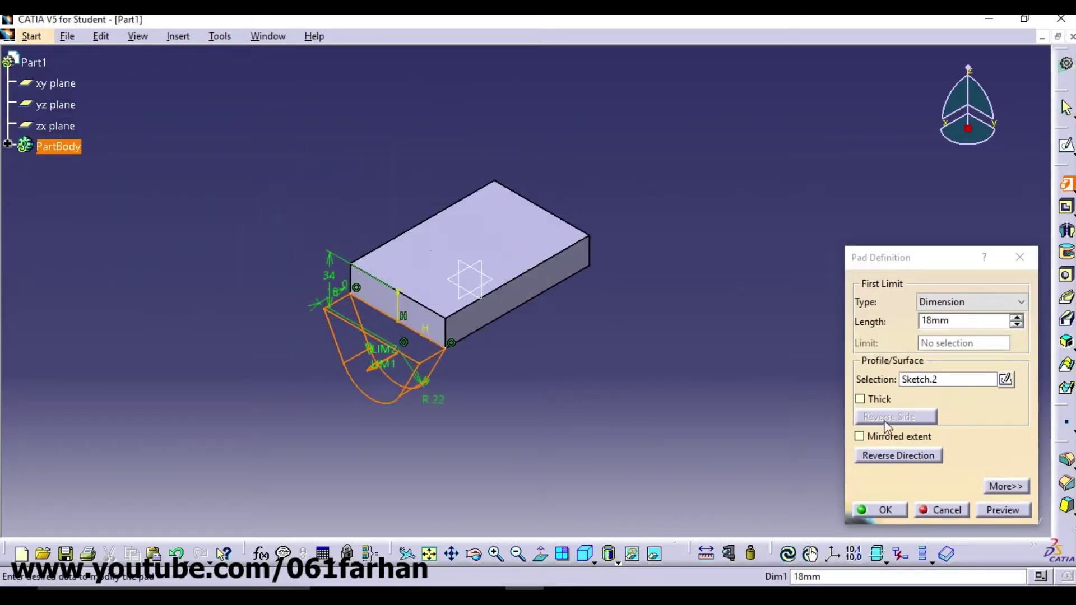
{"action": "left_click", "coordinate": [887, 461]}
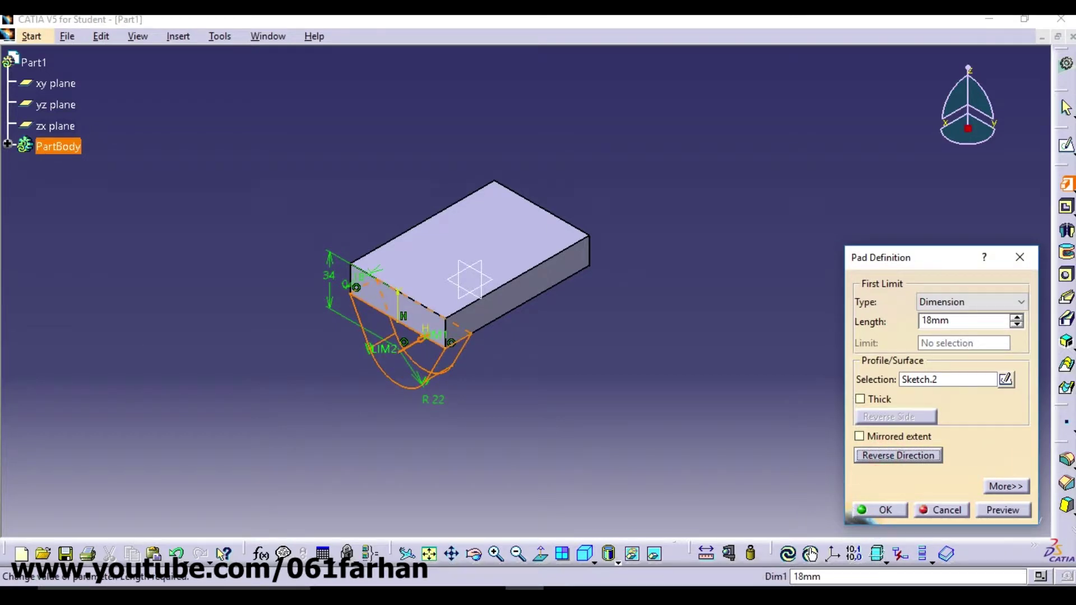
{"action": "double_click", "coordinate": [961, 318]}
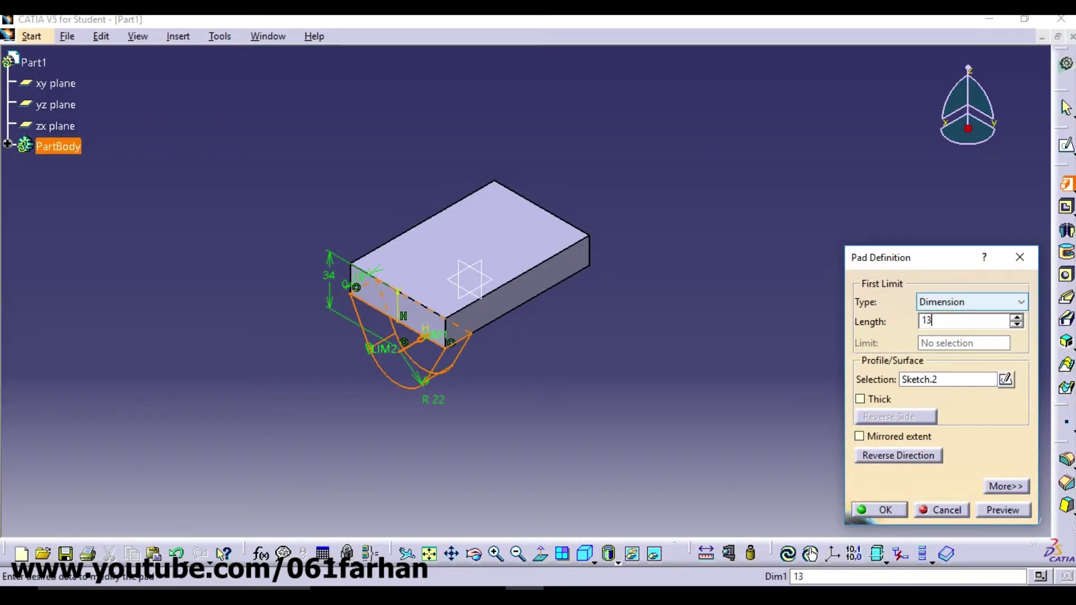
{"action": "left_click", "coordinate": [886, 511]}
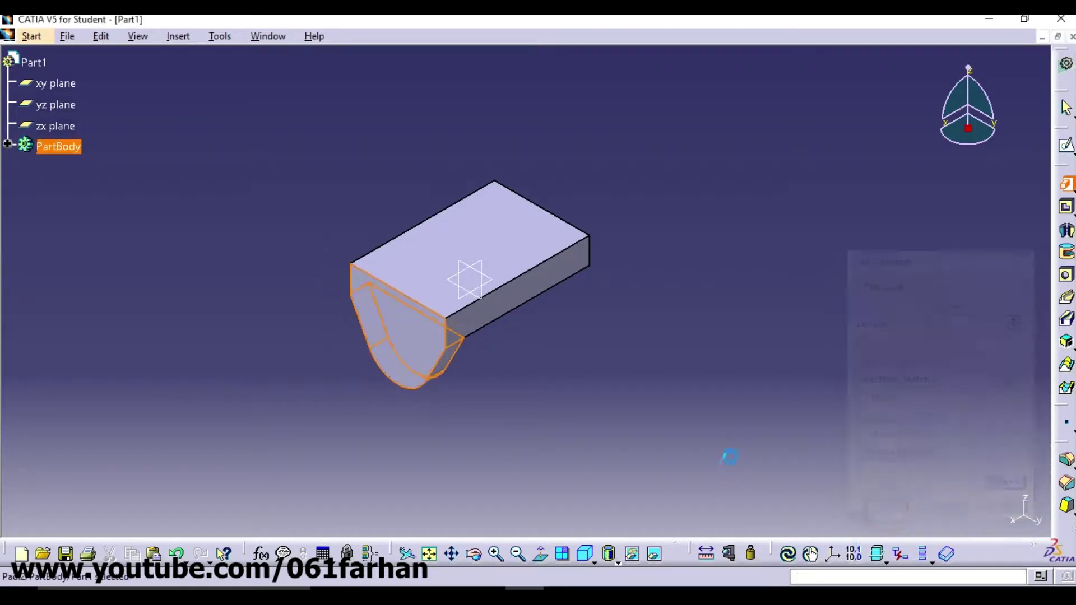
Step: Start a hole on the support's end face and set its extent to Up To Next
{"action": "left_click", "coordinate": [409, 358]}
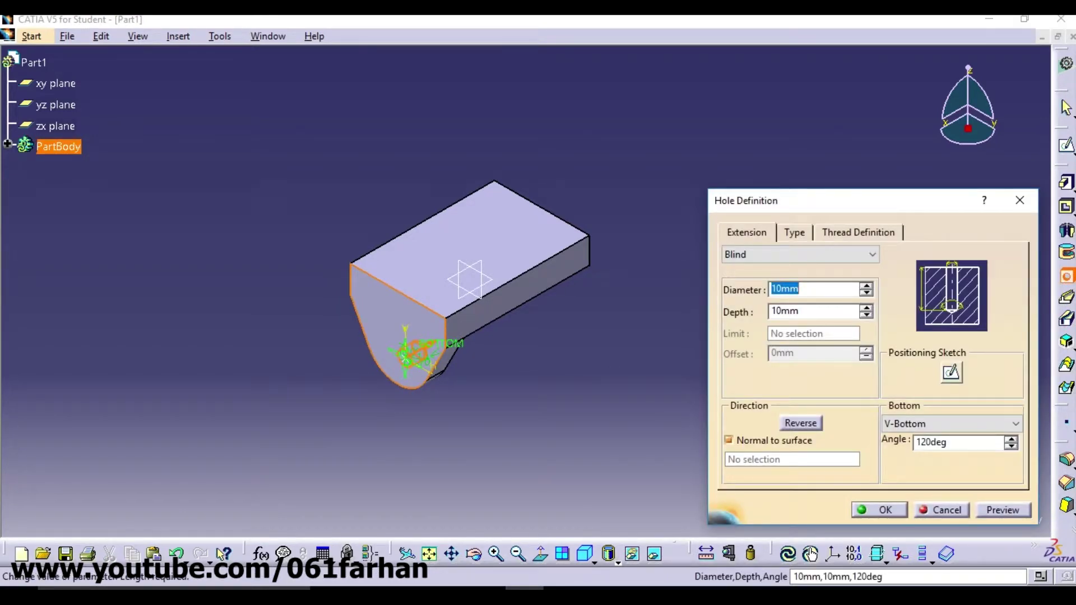
{"action": "left_click", "coordinate": [818, 255]}
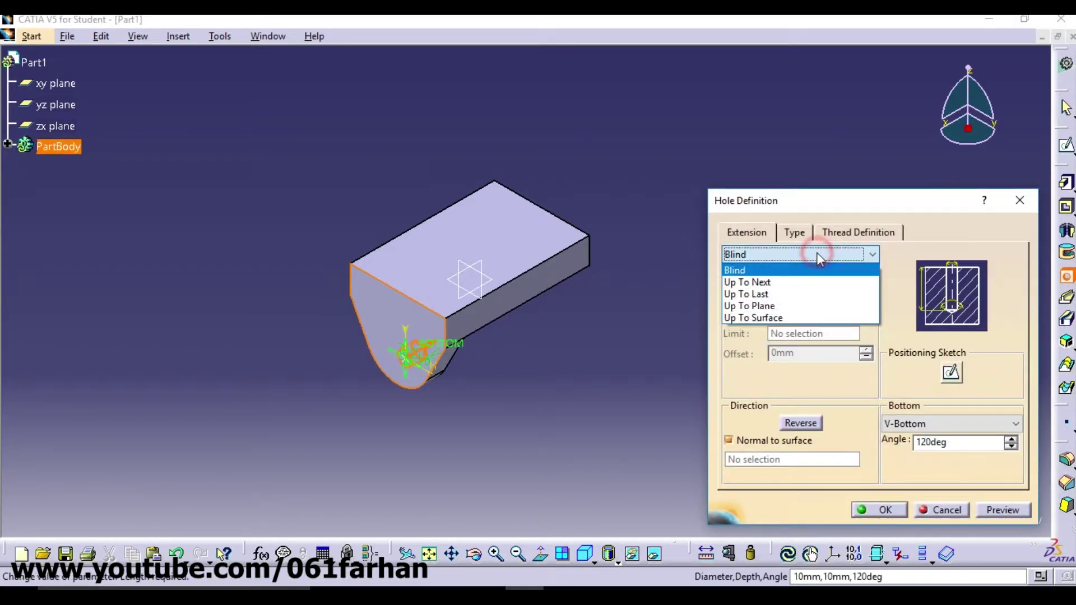
{"action": "left_click", "coordinate": [803, 282]}
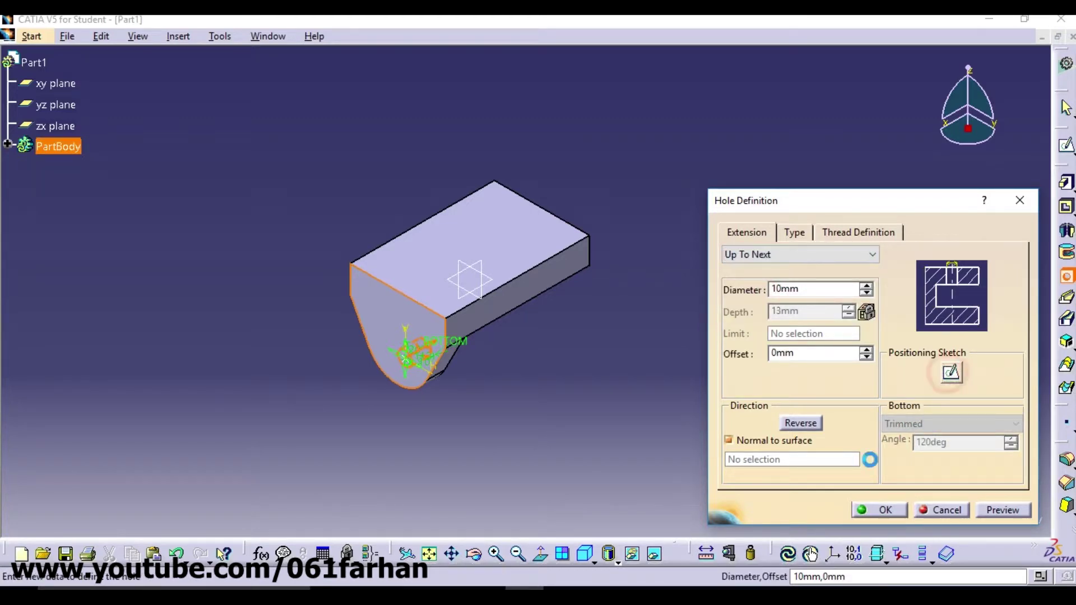
Step: Make the hole's center point concentric with the support's rounded bottom edge in the positioning sketch
{"action": "left_click", "coordinate": [951, 374]}
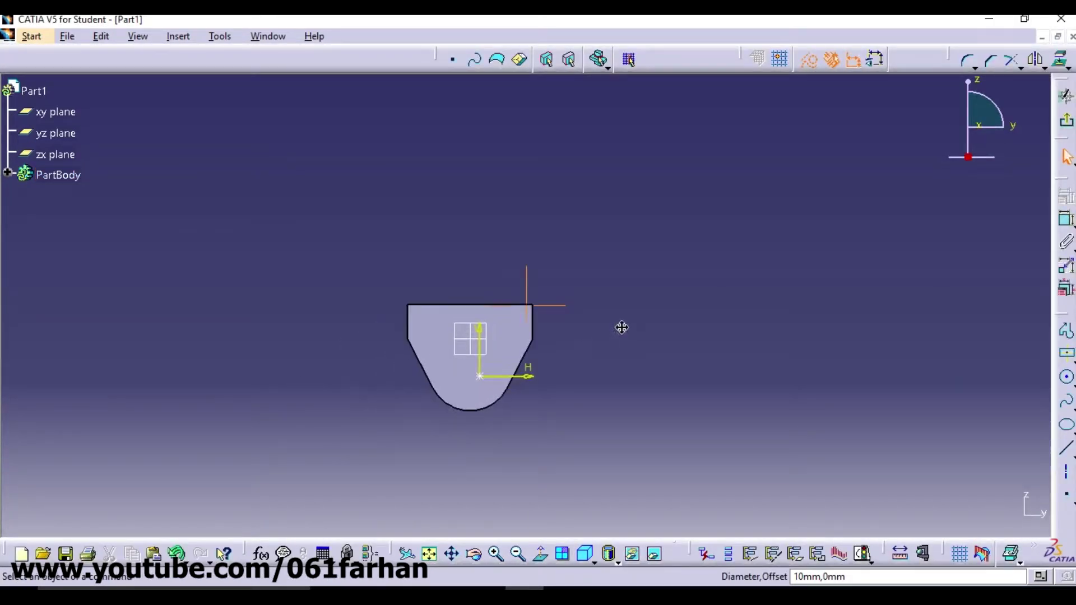
{"action": "left_click", "coordinate": [1067, 220]}
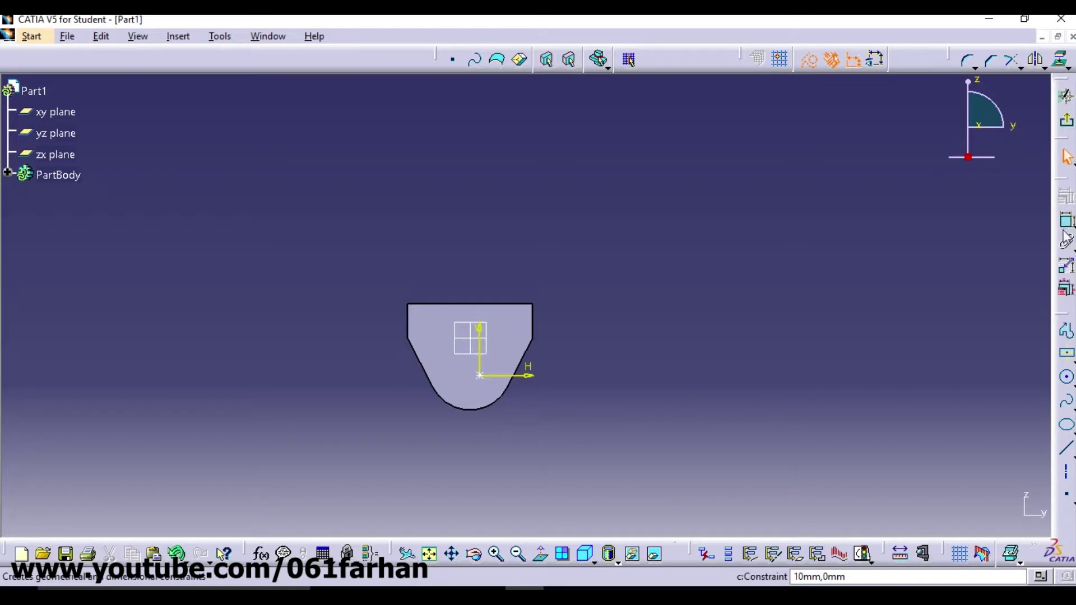
{"action": "left_click", "coordinate": [482, 380]}
{"action": "left_click", "coordinate": [498, 402]}
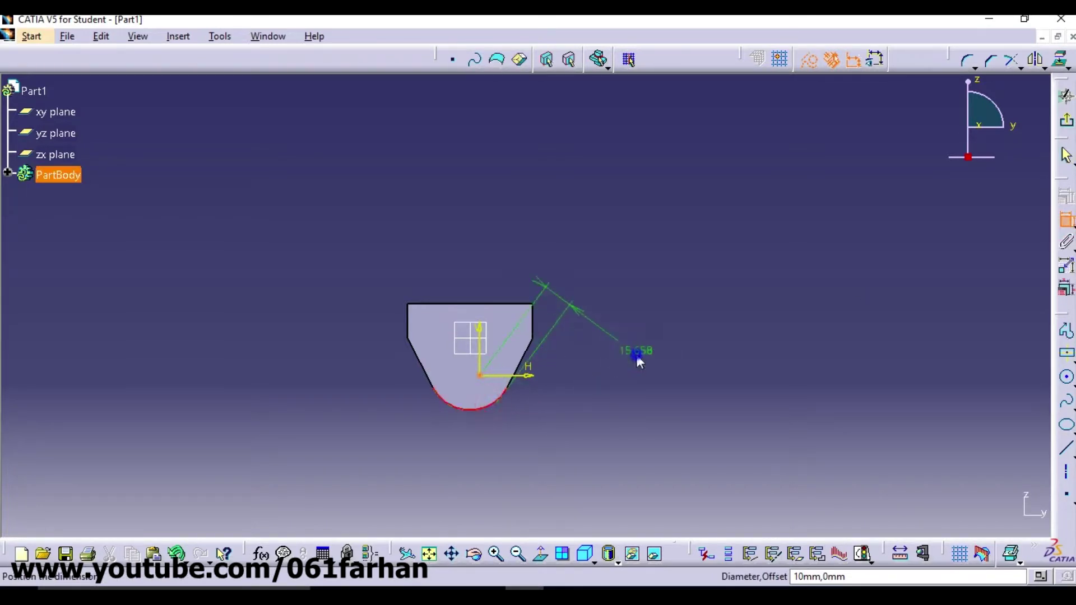
{"action": "right_click", "coordinate": [639, 362]}
{"action": "left_click", "coordinate": [685, 471]}
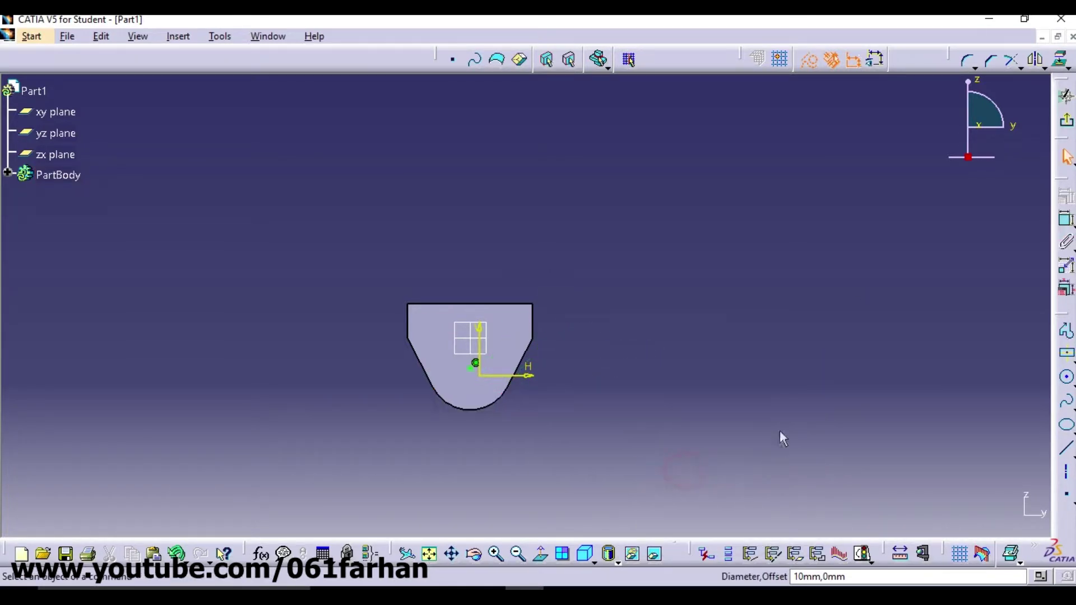
{"action": "left_click", "coordinate": [1067, 120]}
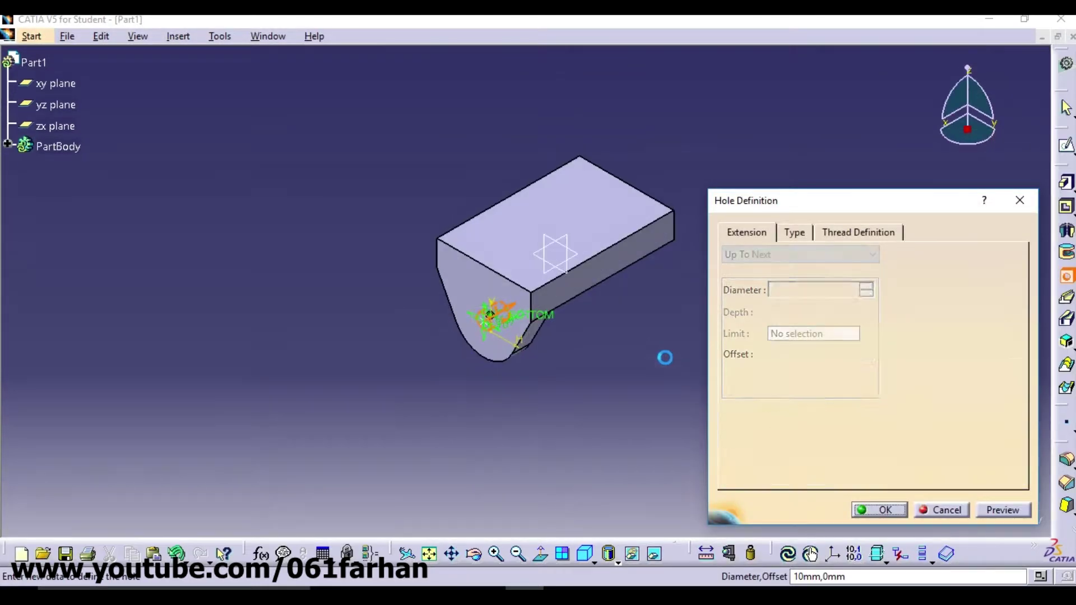
Step: Set the hole's diameter to 19 mm and create the hole
{"action": "double_click", "coordinate": [813, 292]}
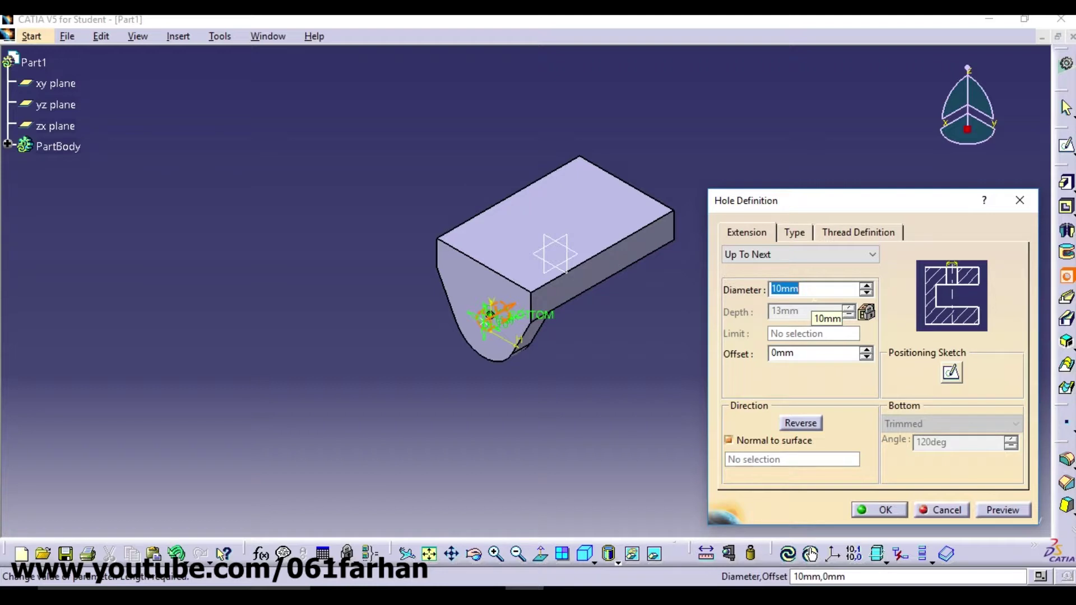
{"action": "key", "text": "Return"}
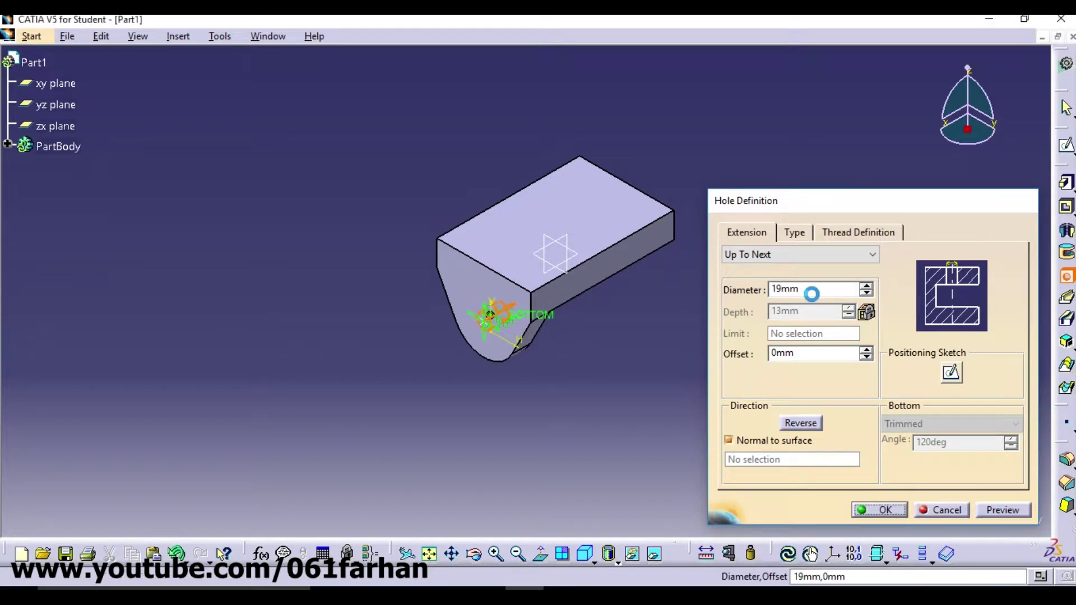
{"action": "left_click", "coordinate": [742, 311]}
{"action": "left_click", "coordinate": [733, 443]}
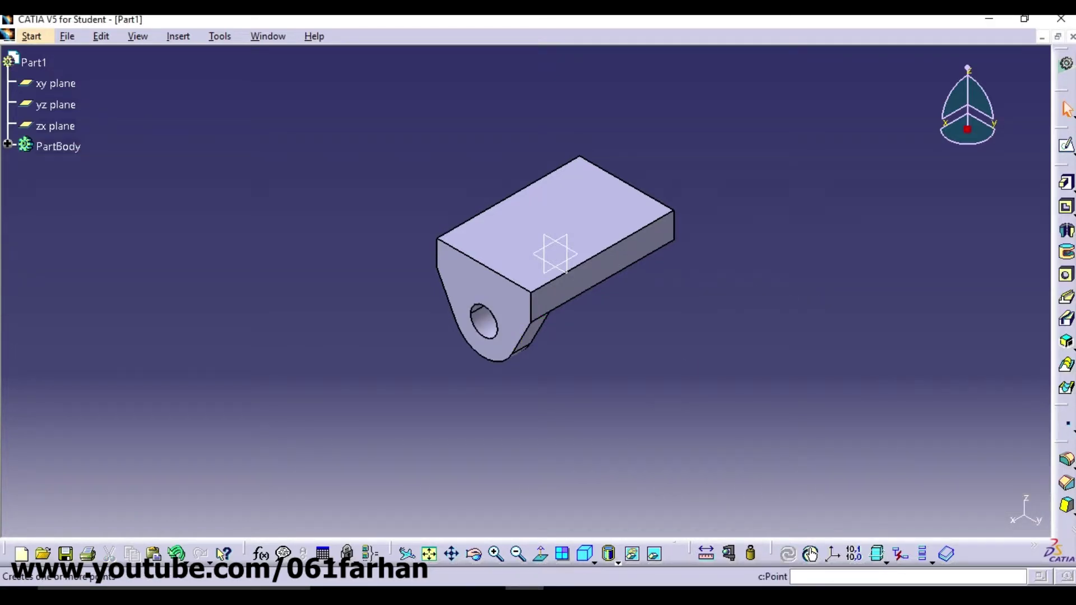
Step: Create an Angle/Normal to plane reference plane at 25 degrees to the yz plane, rotated about the top edge of the plate's support end
{"action": "left_click", "coordinate": [1072, 429]}
{"action": "left_click", "coordinate": [1067, 455]}
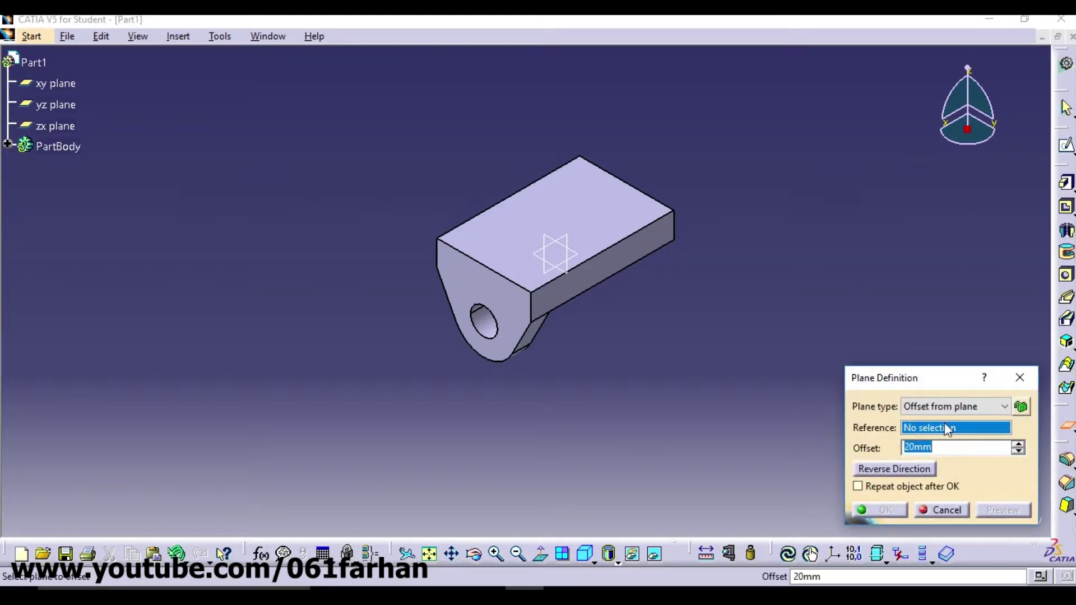
{"action": "left_click", "coordinate": [957, 407]}
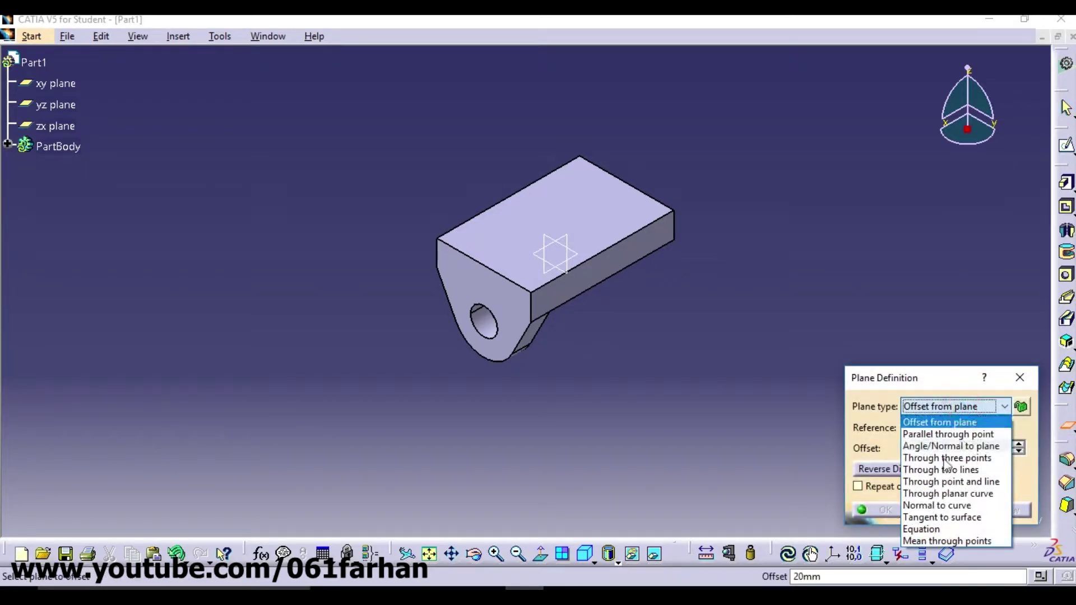
{"action": "left_click", "coordinate": [943, 448]}
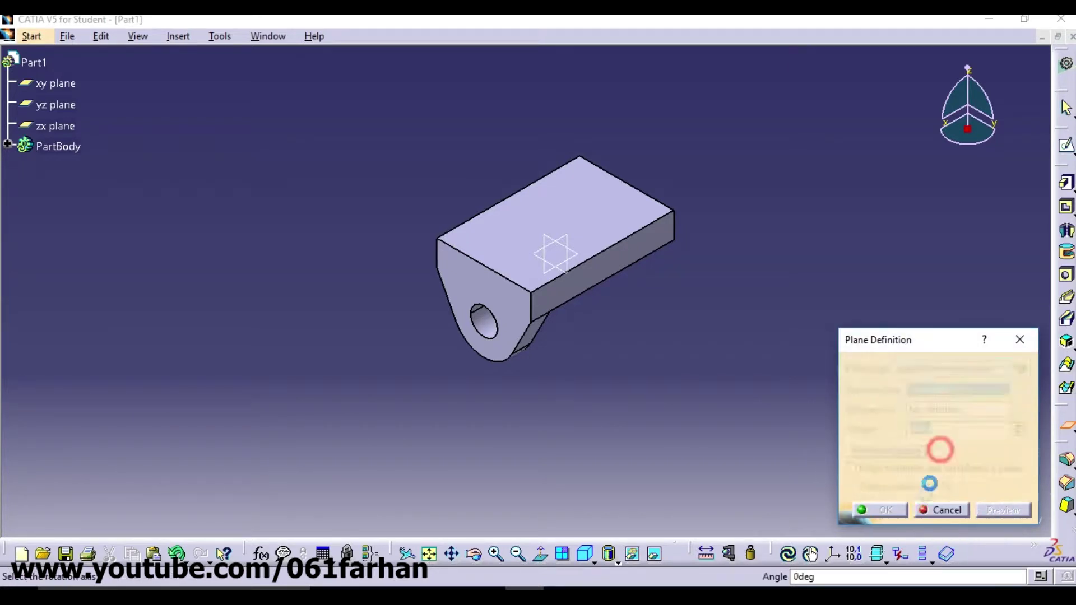
{"action": "left_click", "coordinate": [502, 276]}
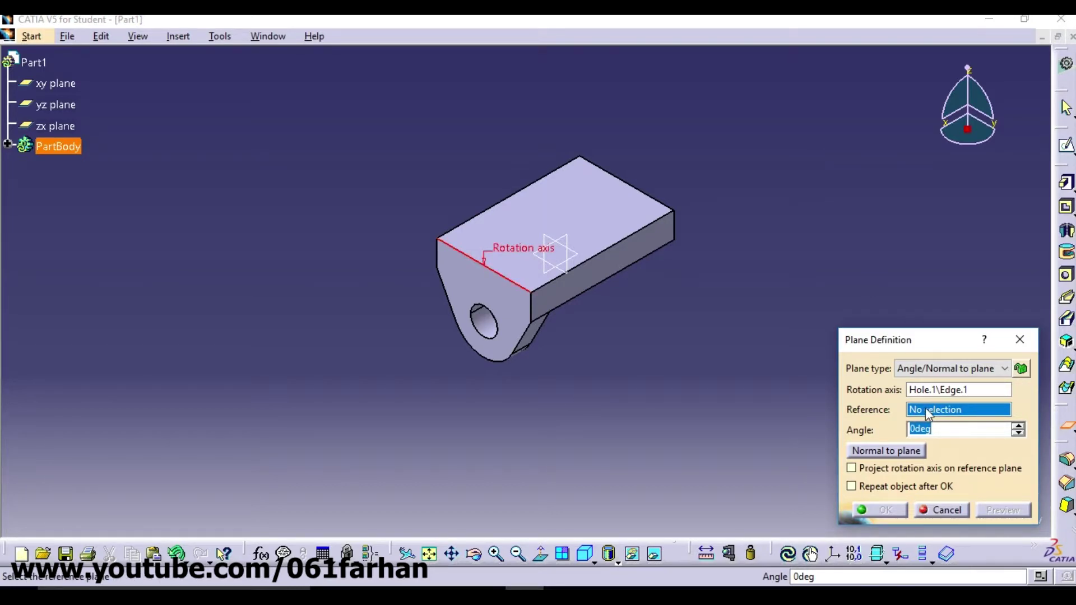
{"action": "left_click", "coordinate": [574, 268]}
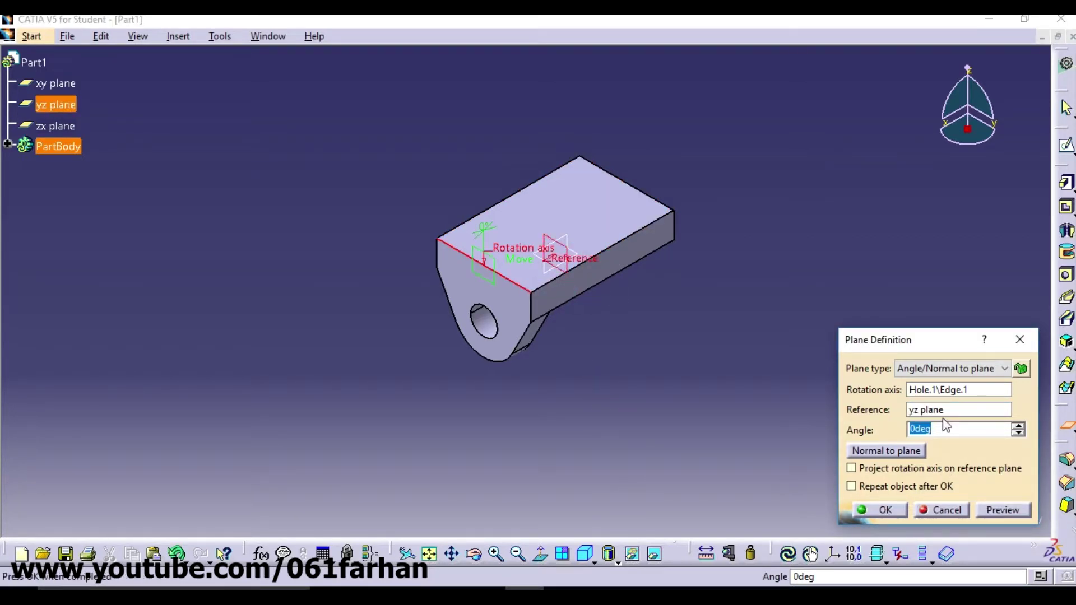
{"action": "type", "text": "25"}
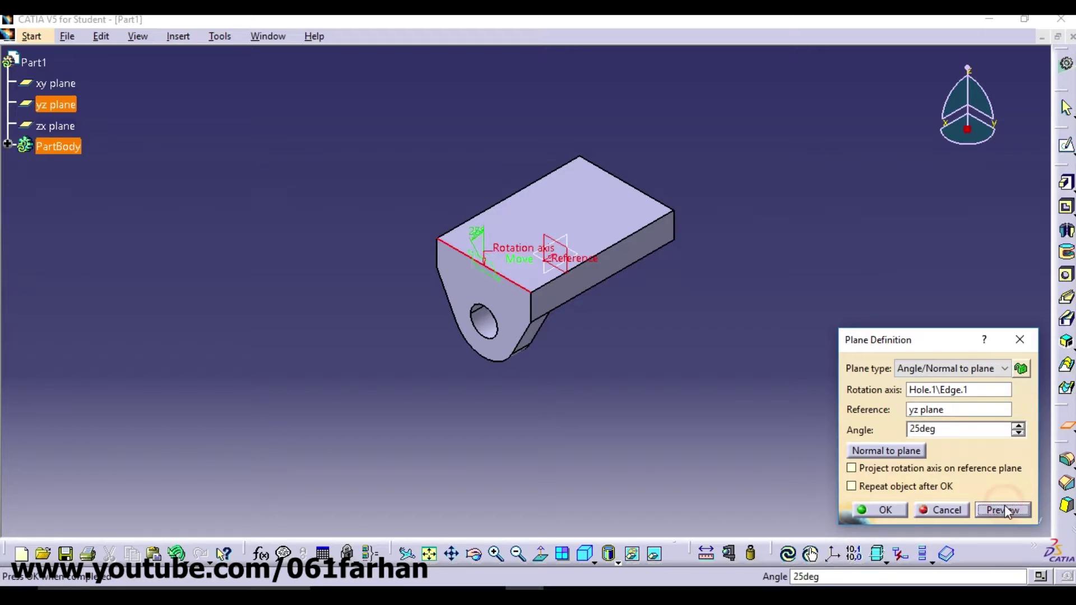
{"action": "left_click", "coordinate": [883, 510]}
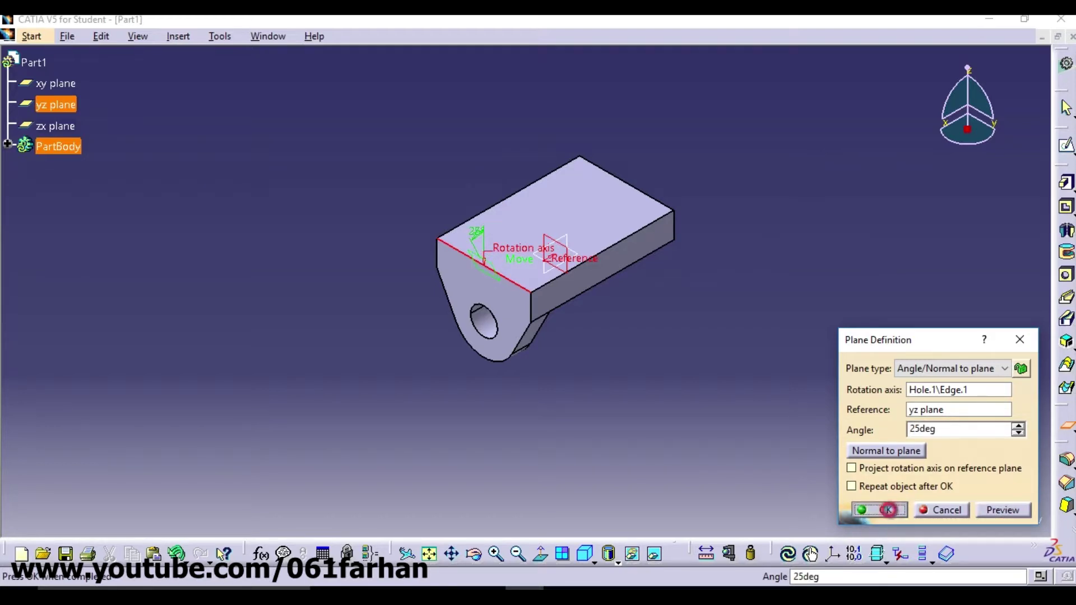
Step: Sketch a circle about 55 mm in diameter on the angled plane, centered on the vertical axis above the plate's top edge
{"action": "left_click", "coordinate": [481, 258]}
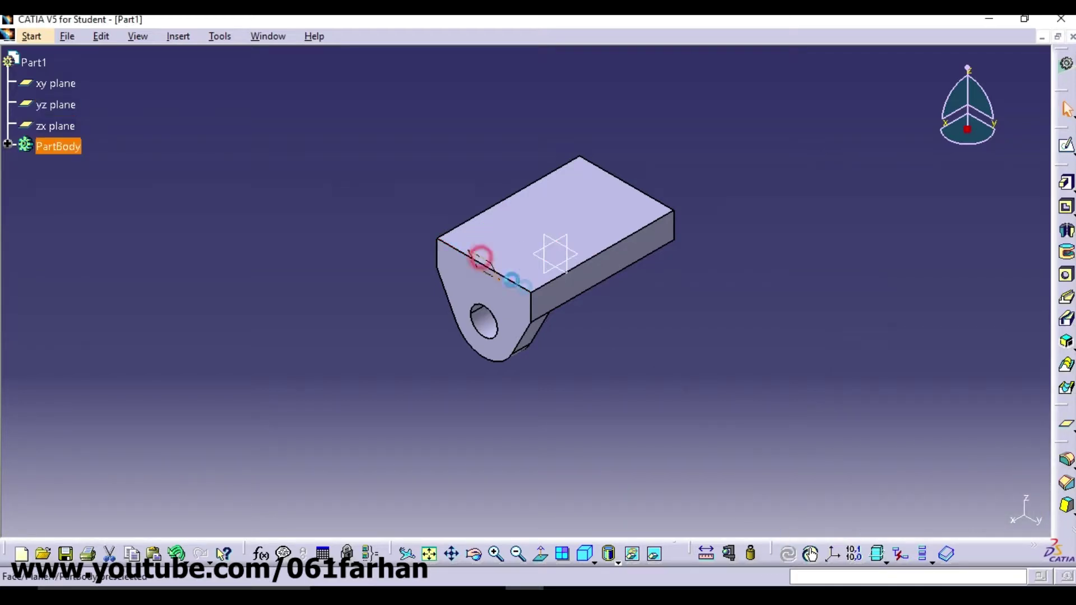
{"action": "left_click", "coordinate": [1067, 147]}
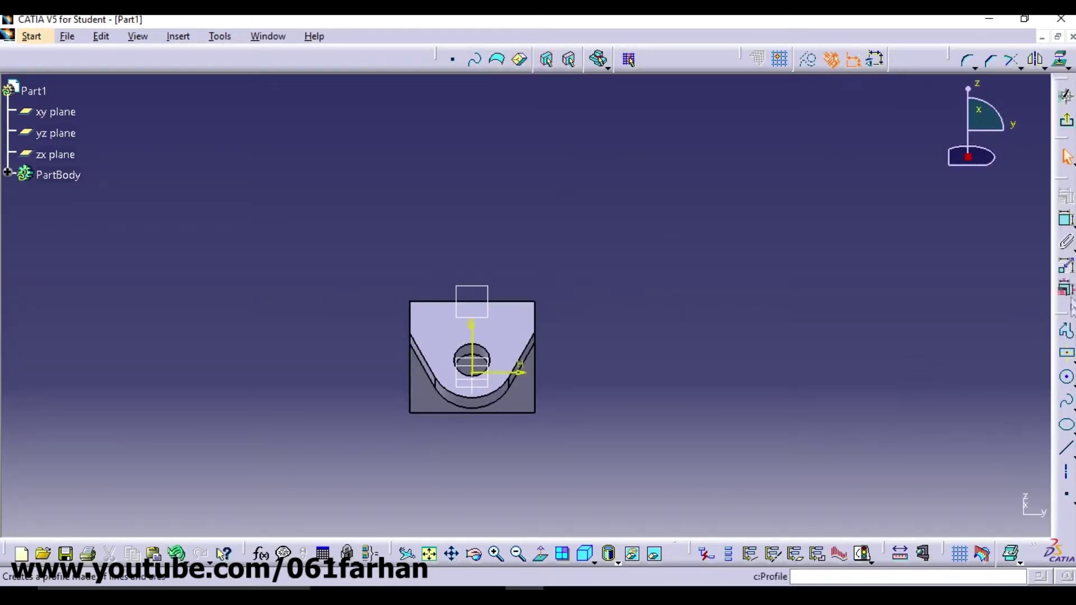
{"action": "left_click", "coordinate": [1067, 377]}
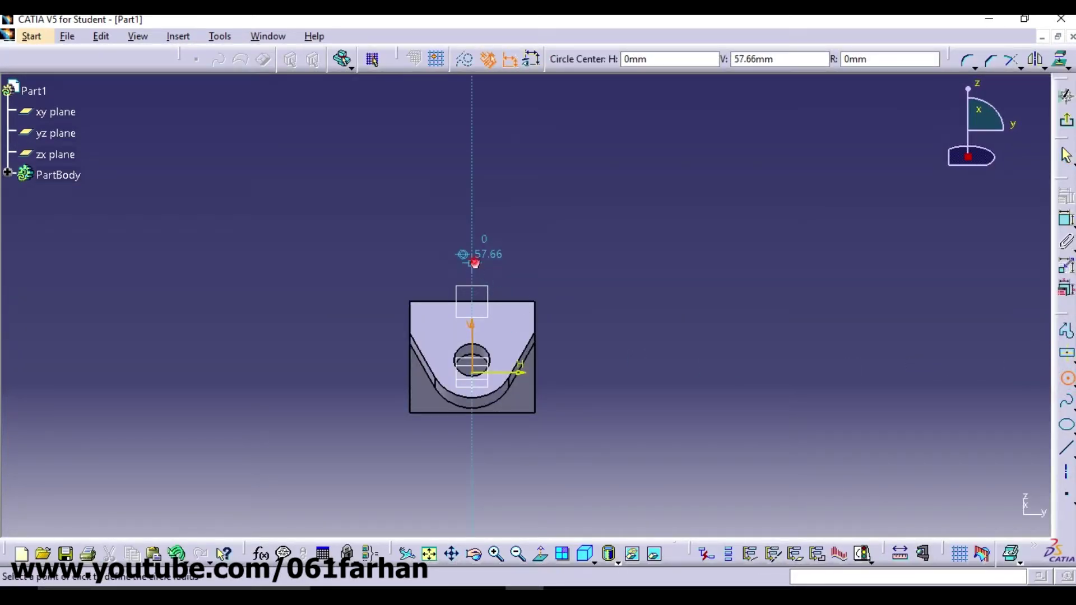
{"action": "left_click", "coordinate": [475, 263]}
{"action": "left_click", "coordinate": [517, 303]}
{"action": "left_click", "coordinate": [601, 238]}
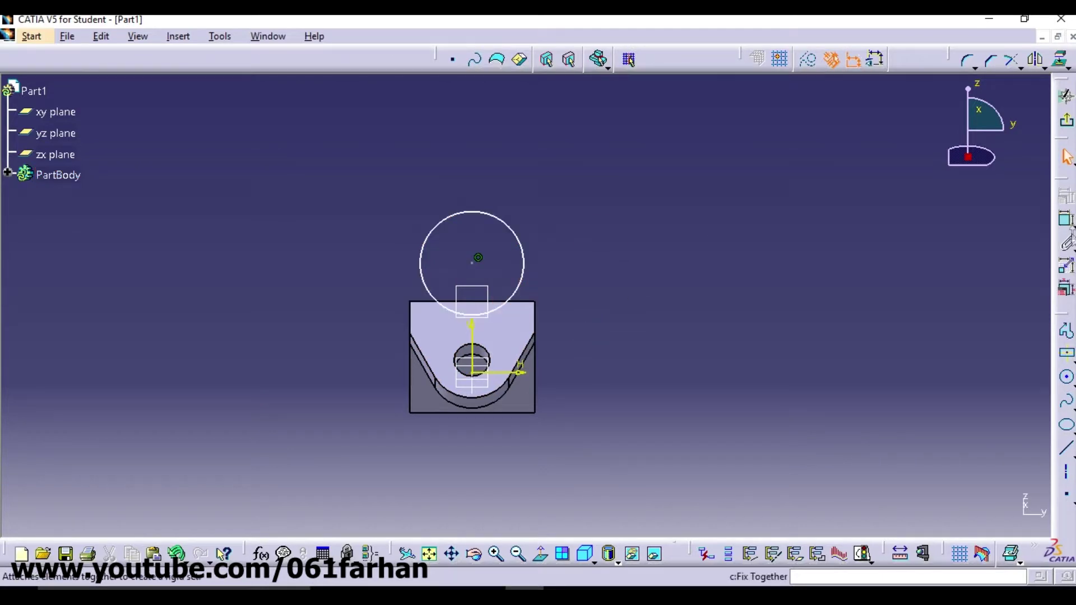
Step: Dimension the circle as a radius and set it to 16 mm
{"action": "left_click", "coordinate": [1067, 220]}
{"action": "left_click", "coordinate": [512, 225]}
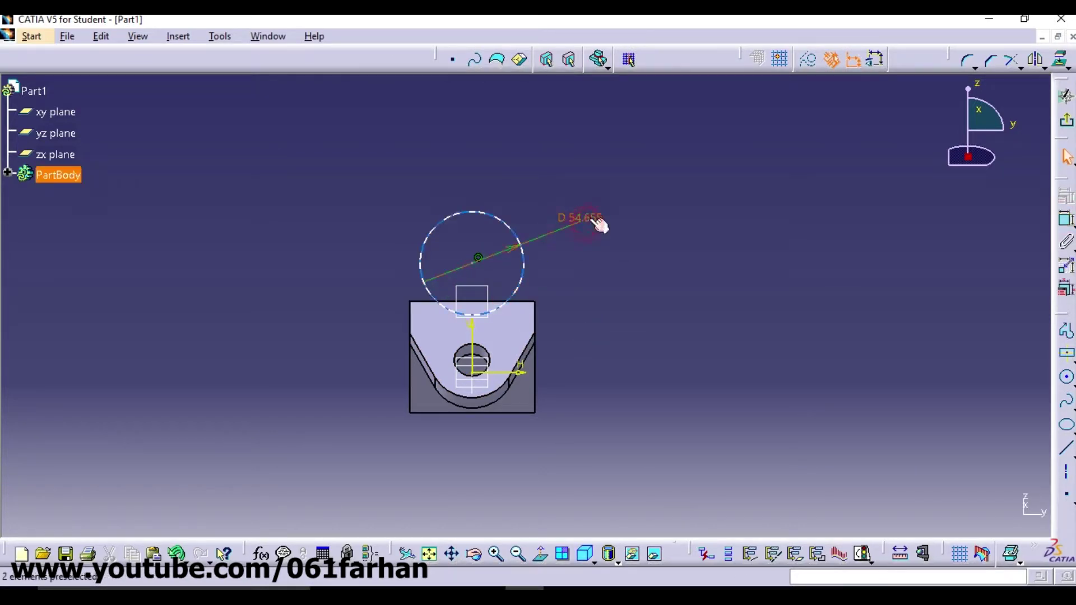
{"action": "double_click", "coordinate": [599, 224]}
{"action": "left_click", "coordinate": [821, 469]}
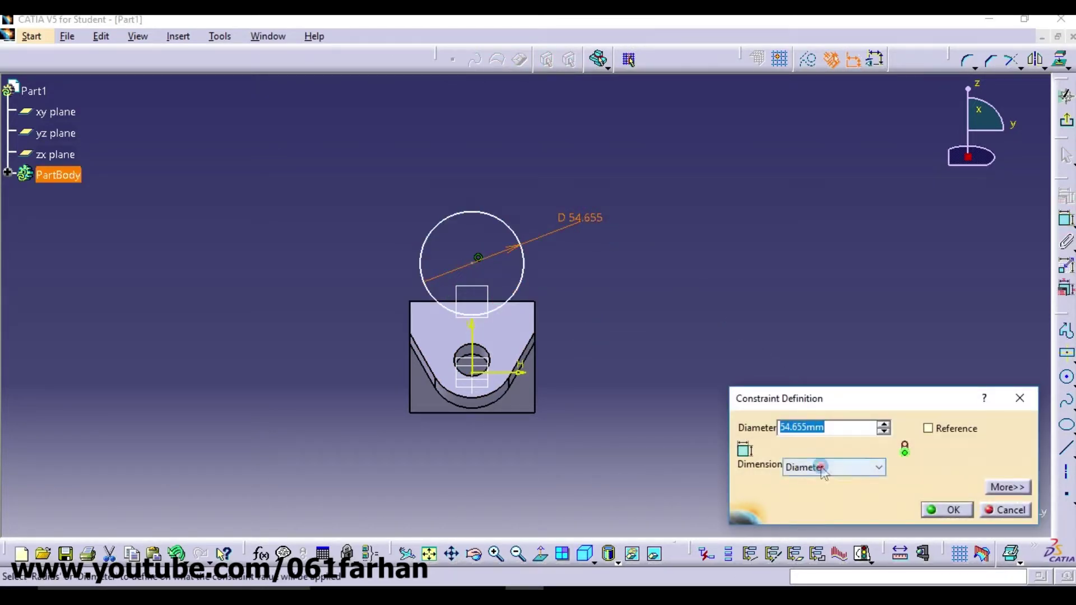
{"action": "left_click", "coordinate": [813, 493]}
{"action": "left_click", "coordinate": [837, 428]}
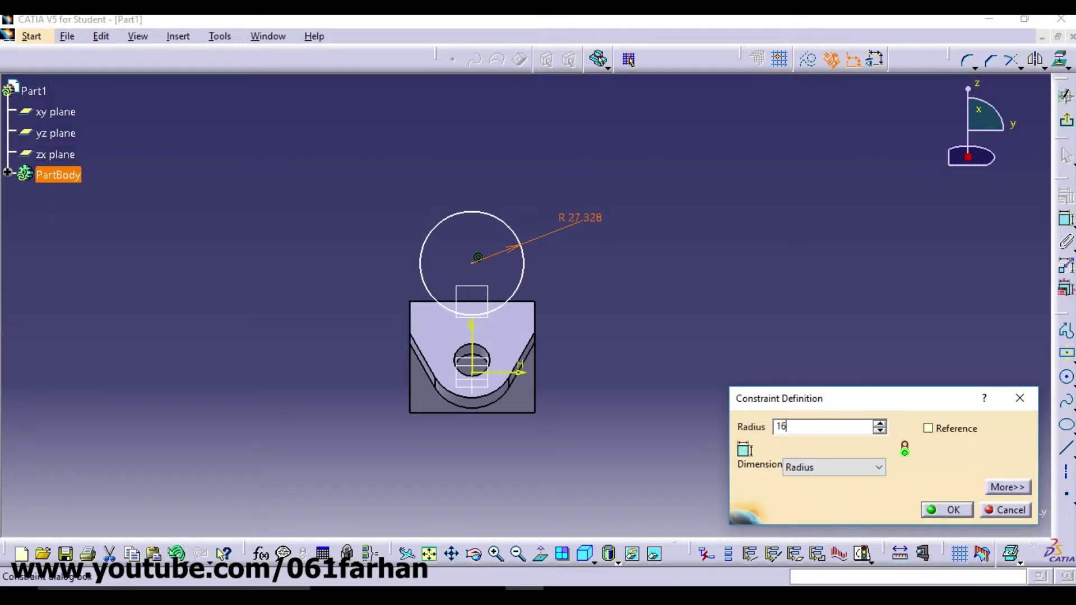
{"action": "type", "text": "16"}
{"action": "key", "text": "Return"}
Step: Make the circle's center coincident with the plate's top edge
{"action": "middle_click_drag", "start_coordinate": [625, 317], "coordinate": [671, 230], "text": "ctrl"}
{"action": "left_click", "coordinate": [1067, 223]}
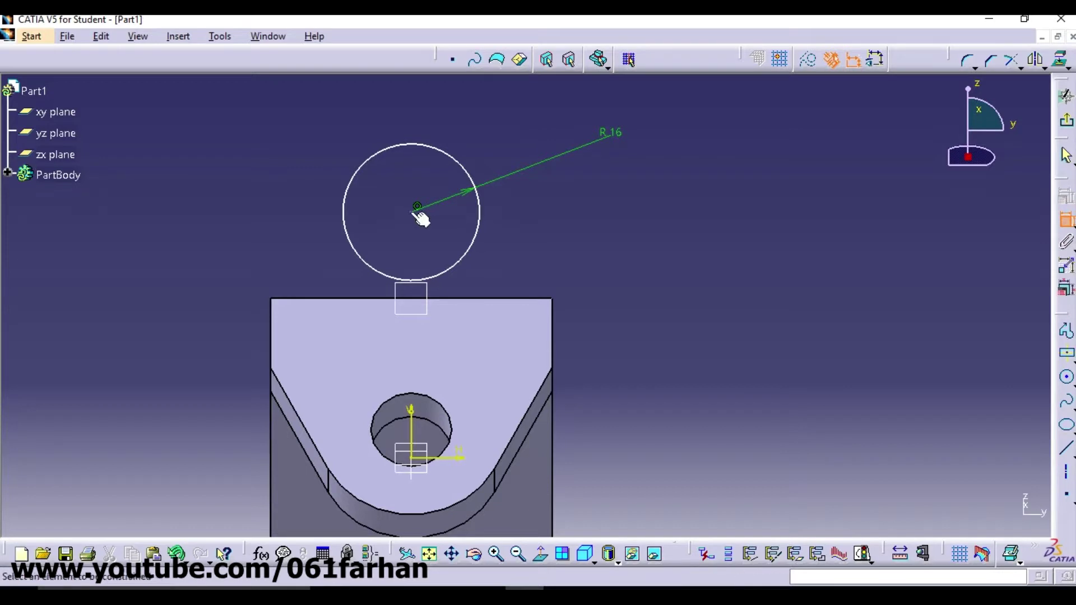
{"action": "left_click", "coordinate": [418, 299]}
{"action": "right_click", "coordinate": [543, 247]}
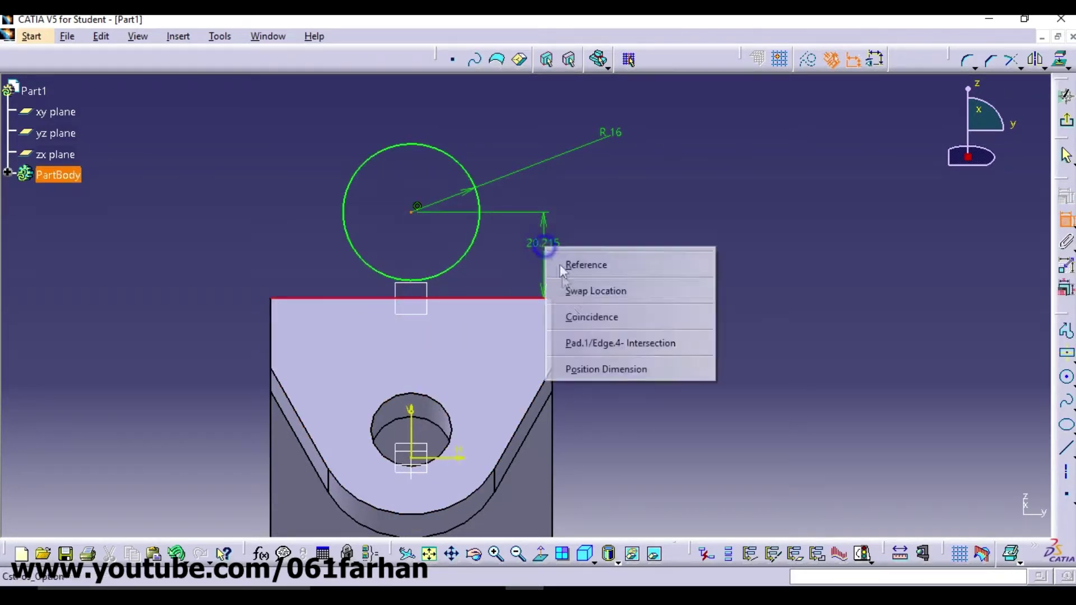
{"action": "left_click", "coordinate": [577, 318]}
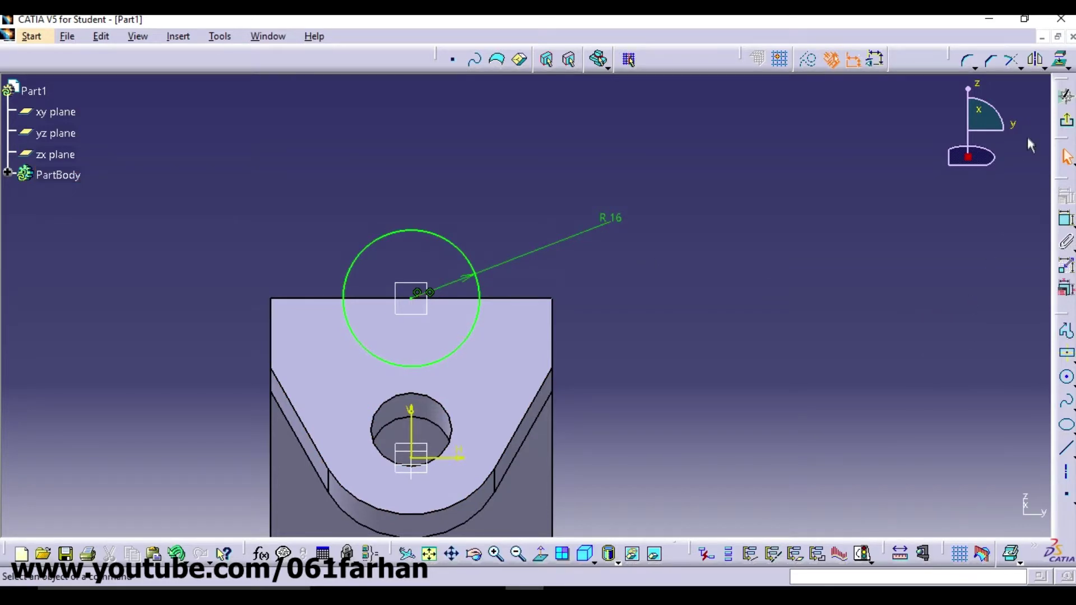
Step: Cut a pocket from the 16 mm radius circle, normal to the profile, with both limits set to Up to next
{"action": "left_click", "coordinate": [1067, 130]}
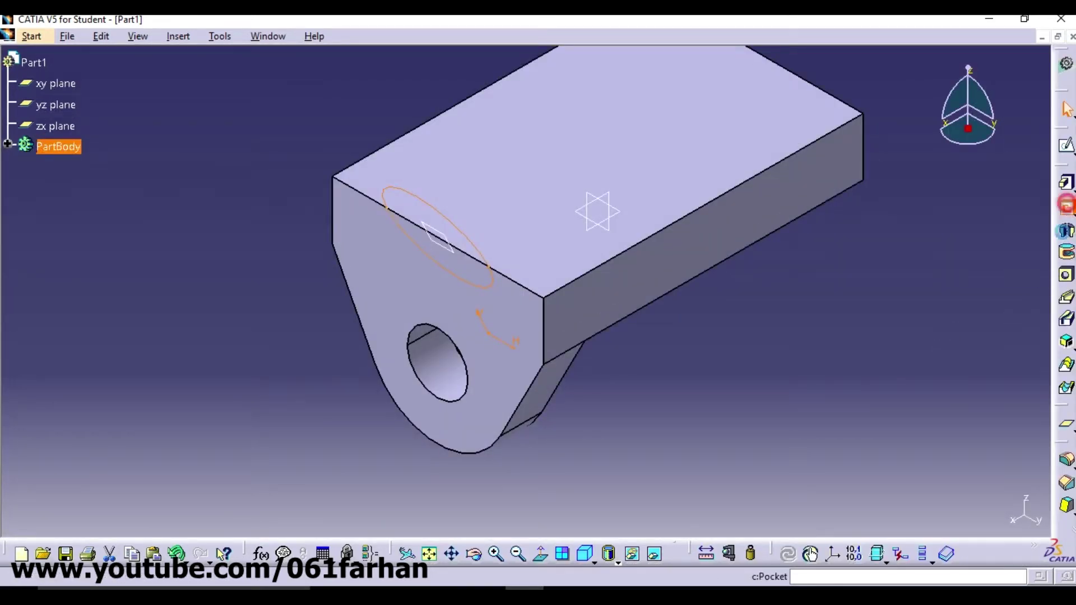
{"action": "left_click", "coordinate": [1067, 207]}
{"action": "left_click", "coordinate": [967, 304]}
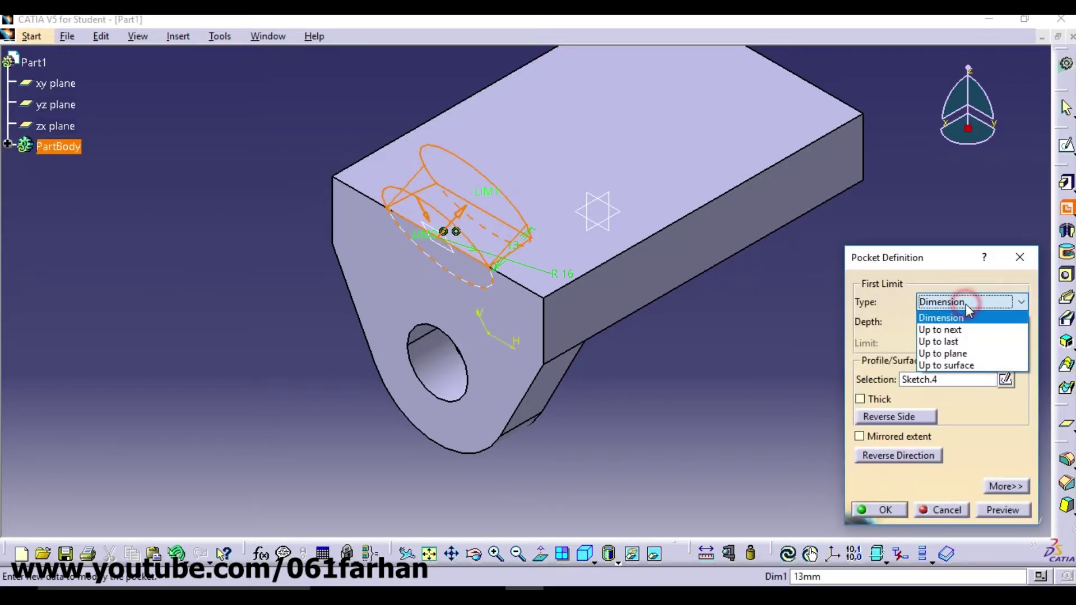
{"action": "left_click", "coordinate": [966, 304]}
{"action": "left_click", "coordinate": [966, 304]}
{"action": "left_click", "coordinate": [960, 326]}
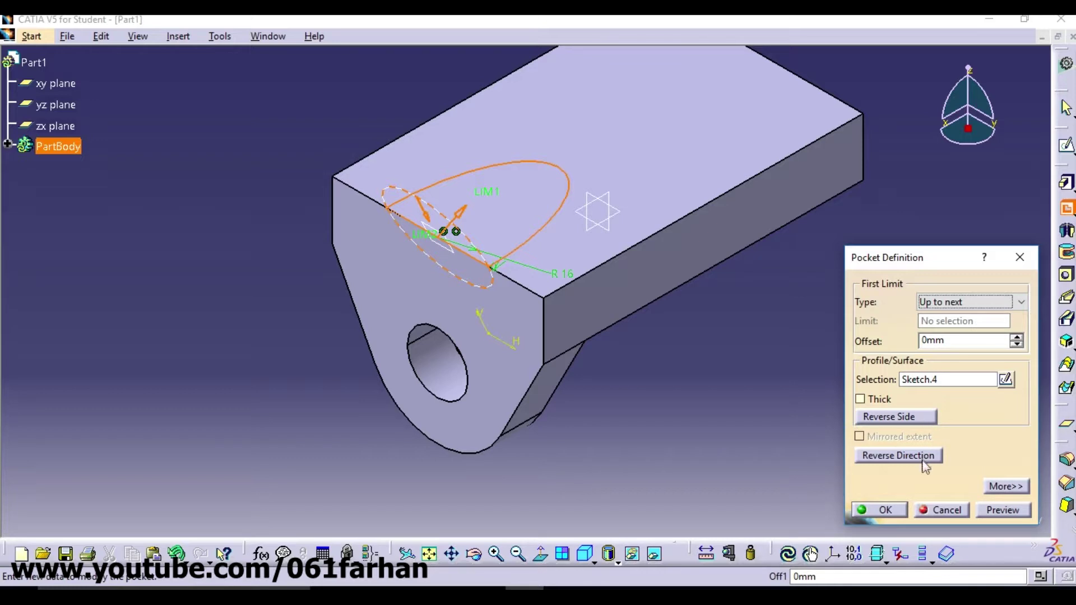
{"action": "left_click", "coordinate": [989, 488]}
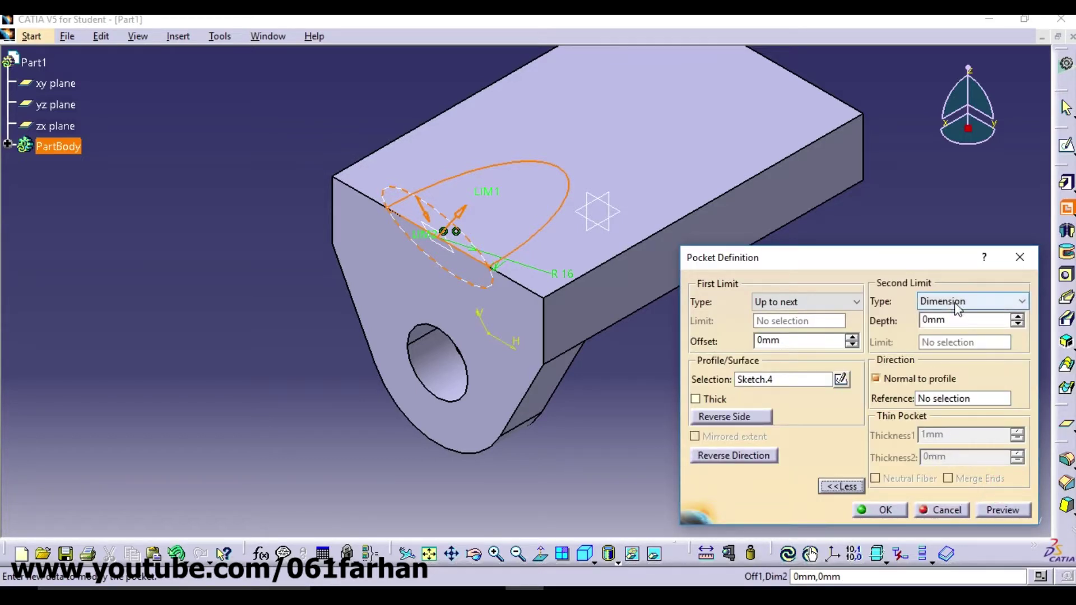
{"action": "left_click", "coordinate": [954, 301]}
{"action": "left_click", "coordinate": [961, 329]}
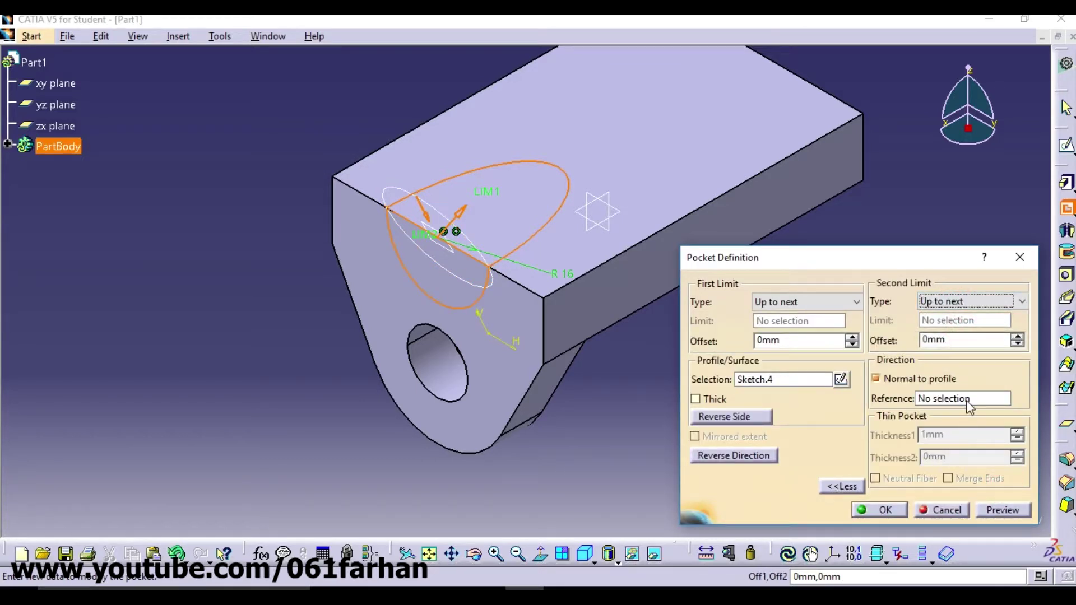
{"action": "left_click", "coordinate": [1004, 511]}
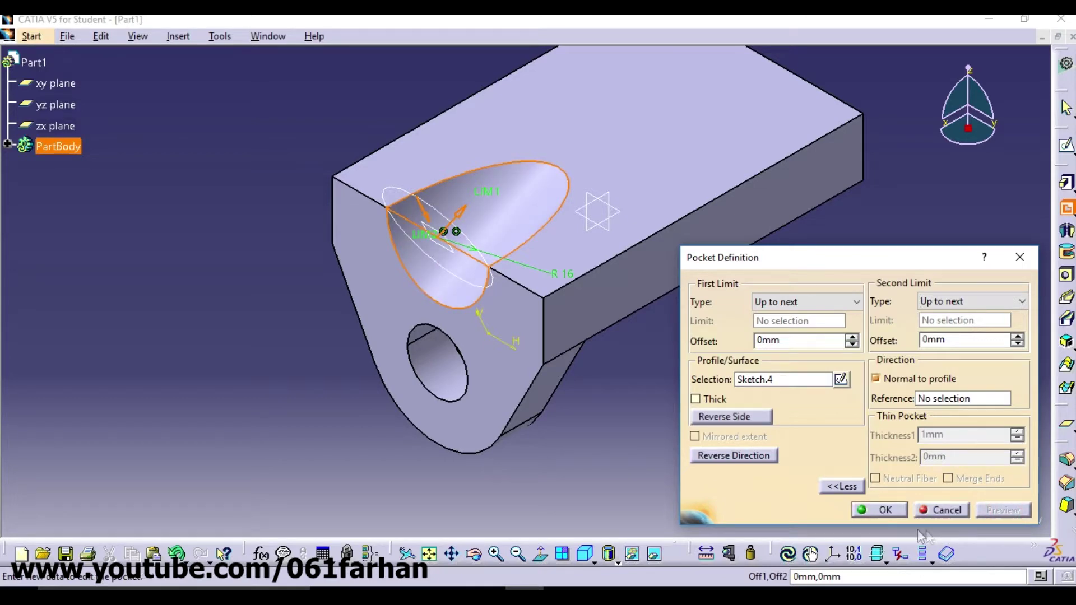
{"action": "left_click", "coordinate": [889, 511]}
Step: Sketch a rectangle about 31 mm wide on the plate's long side face, starting at the lower corner of the end opposite the support
{"action": "middle_click_drag", "start_coordinate": [773, 362], "coordinate": [666, 463]}
{"action": "middle_click_drag", "start_coordinate": [649, 383], "coordinate": [558, 461]}
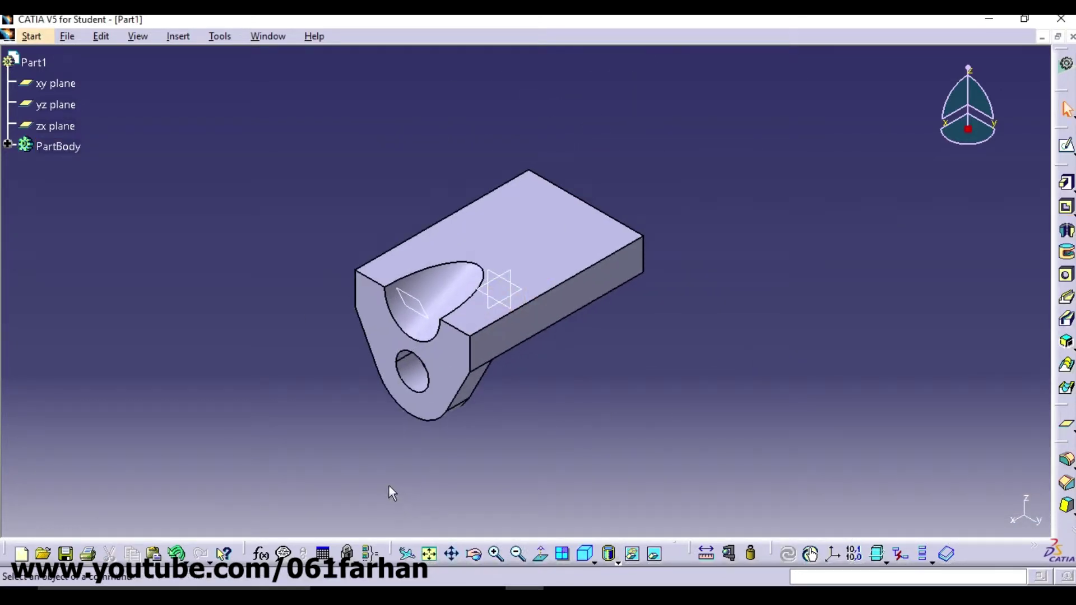
{"action": "left_click", "coordinate": [595, 299]}
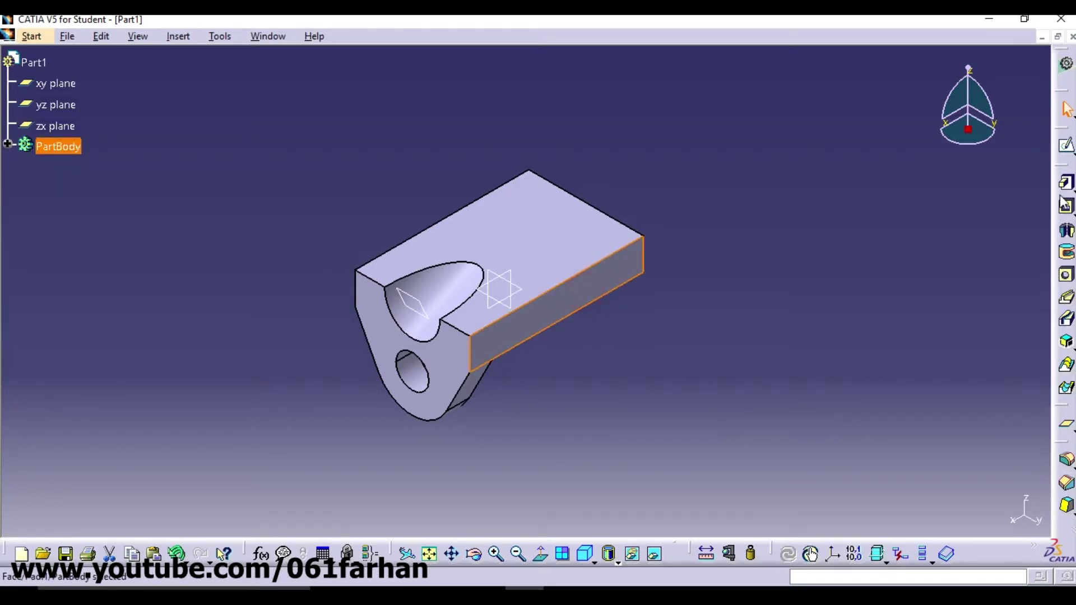
{"action": "left_click", "coordinate": [1067, 145]}
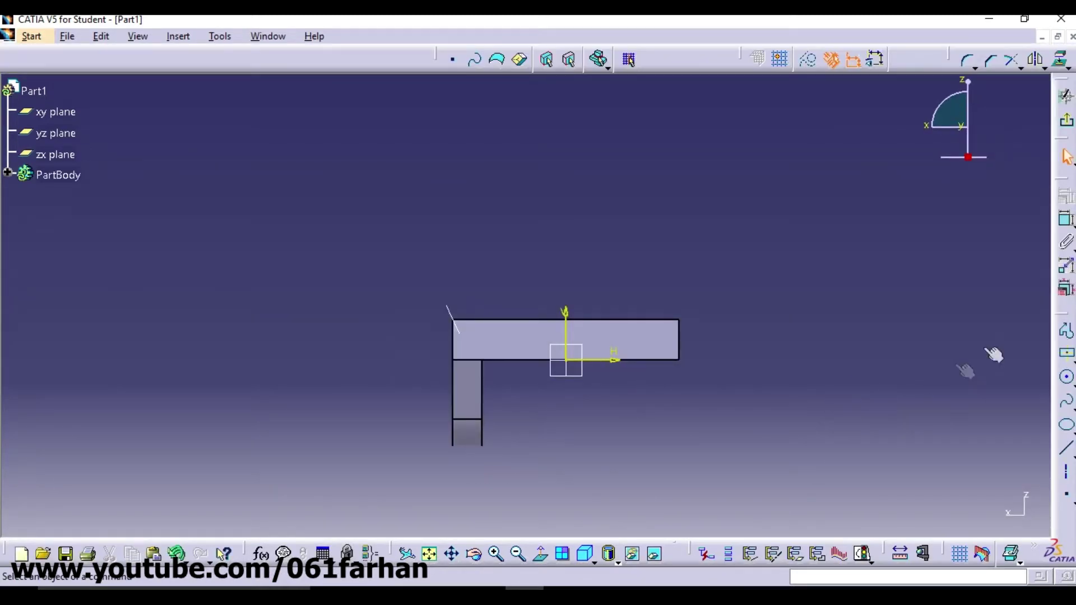
{"action": "left_click", "coordinate": [1072, 358]}
{"action": "left_click", "coordinate": [890, 372]}
{"action": "middle_click_drag", "start_coordinate": [667, 422], "coordinate": [691, 370]}
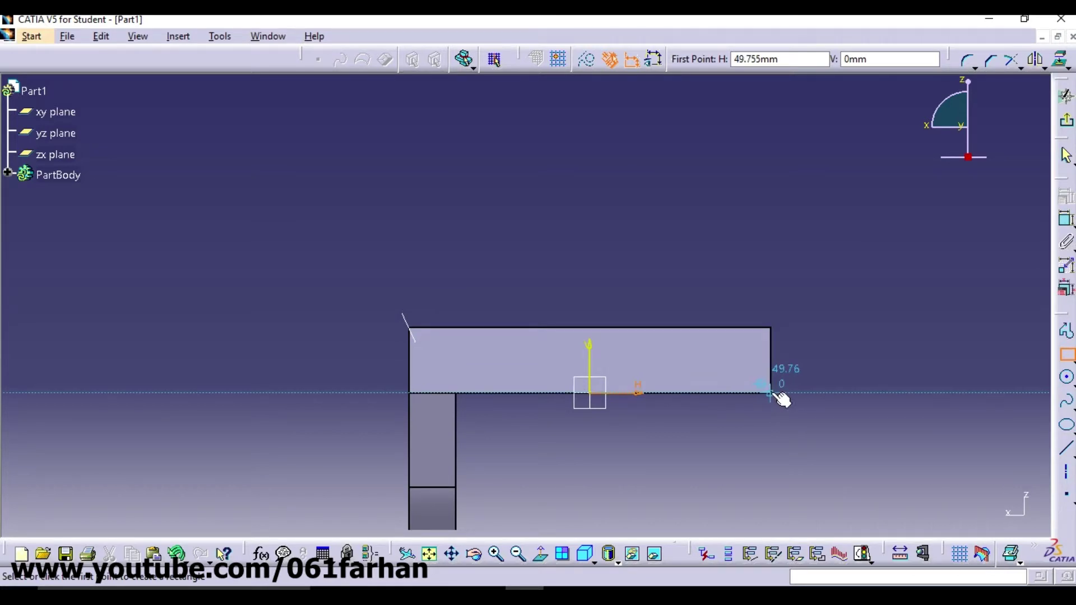
{"action": "left_click", "coordinate": [771, 393]}
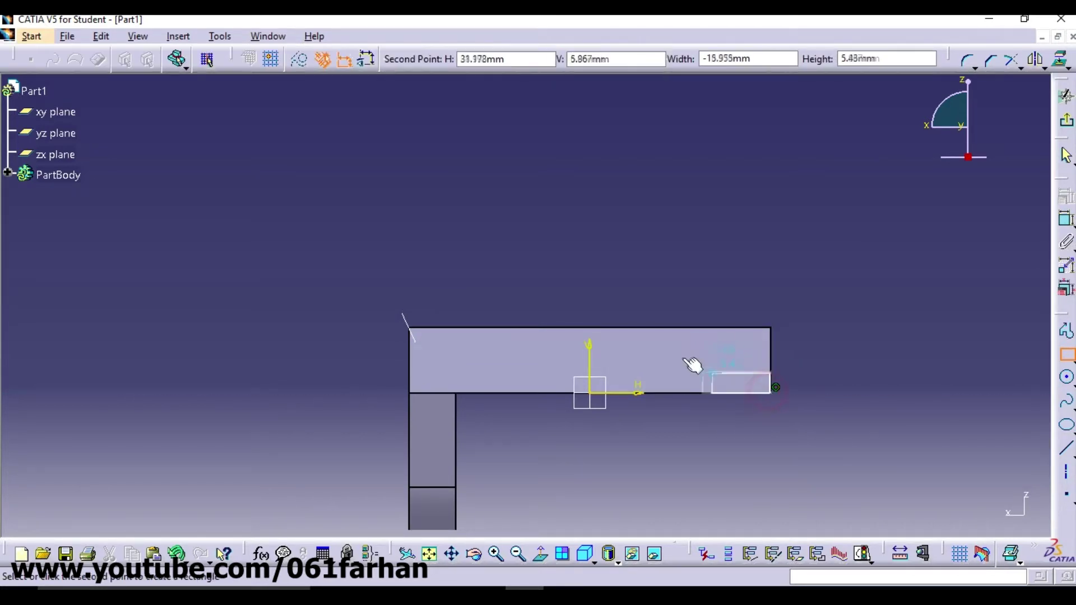
{"action": "left_click", "coordinate": [656, 363]}
Step: Dimension the distance from the rectangle's upper side to the plate's top edge and the rectangle's width
{"action": "left_click", "coordinate": [870, 379]}
{"action": "mouse_move", "coordinate": [878, 386]}
{"action": "middle_mouse_down"}
{"action": "mouse_move", "coordinate": [798, 432]}
{"action": "mouse_move", "coordinate": [807, 337]}
{"action": "mouse_move", "coordinate": [445, 220]}
{"action": "mouse_move", "coordinate": [505, 243]}
{"action": "middle_mouse_up"}
{"action": "left_click", "coordinate": [1067, 219]}
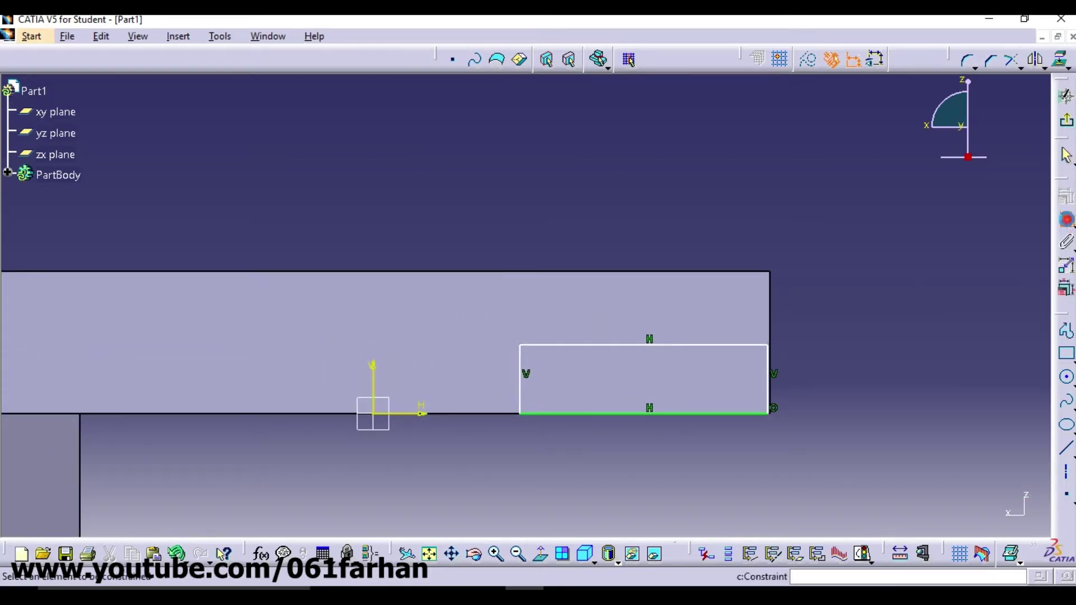
{"action": "left_click", "coordinate": [766, 346]}
{"action": "left_click", "coordinate": [767, 272]}
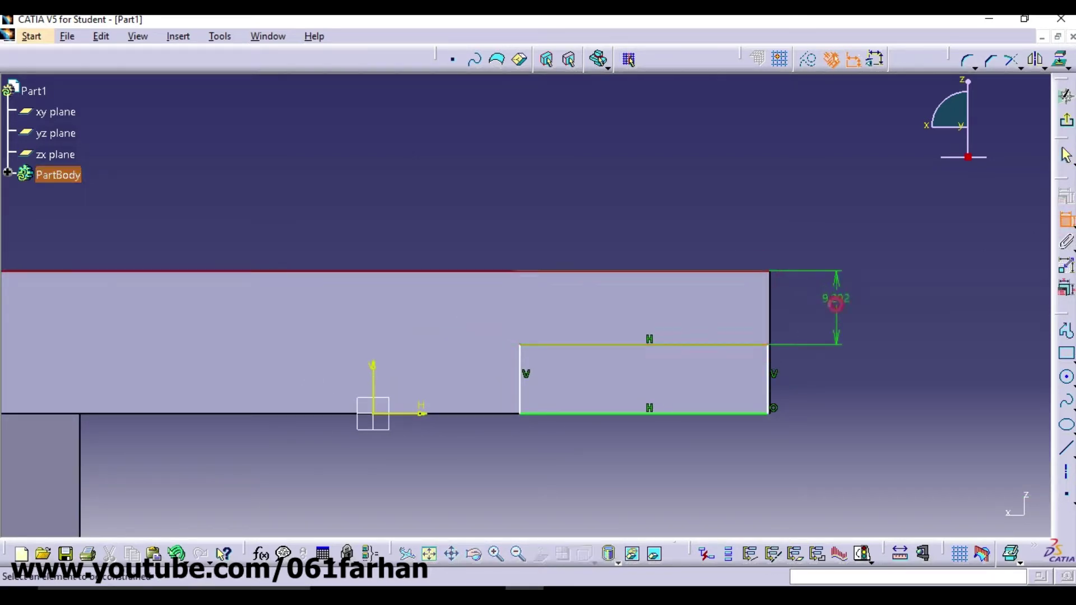
{"action": "left_click", "coordinate": [834, 302]}
{"action": "left_click", "coordinate": [714, 413]}
{"action": "left_click", "coordinate": [665, 473]}
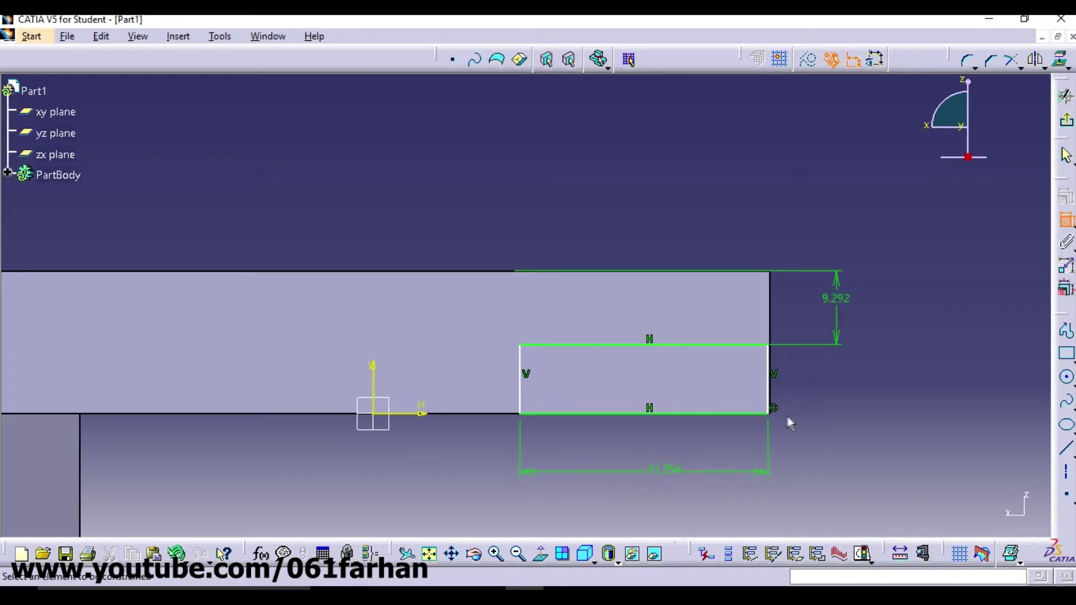
Step: Set the distance below the plate's top edge to 7 mm and the rectangle's width to 35 mm
{"action": "double_click", "coordinate": [842, 303]}
{"action": "type", "text": "7"}
{"action": "key", "text": "Return"}
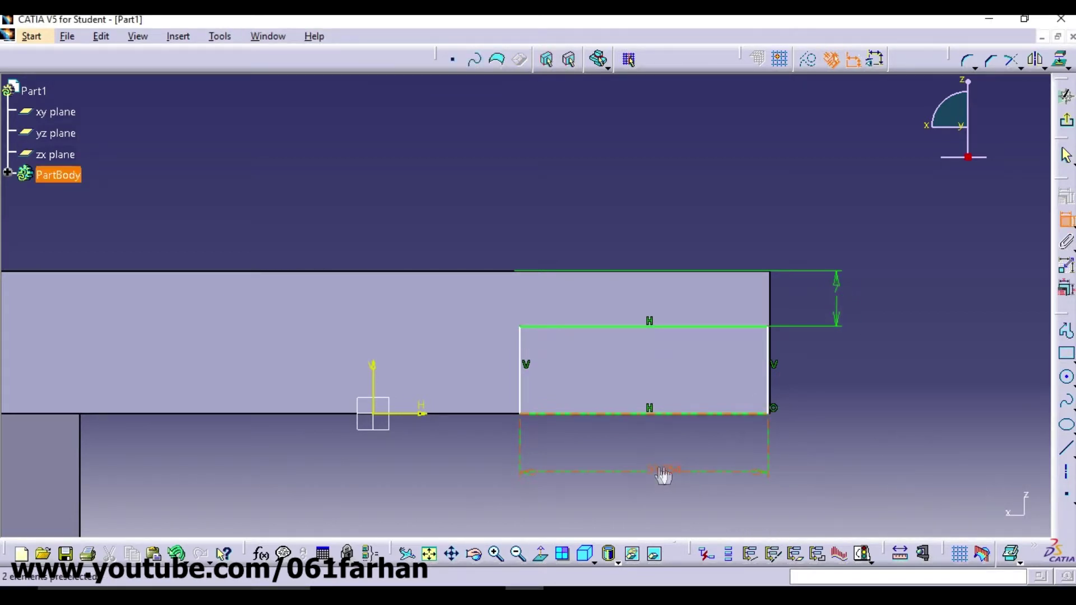
{"action": "double_click", "coordinate": [664, 471]}
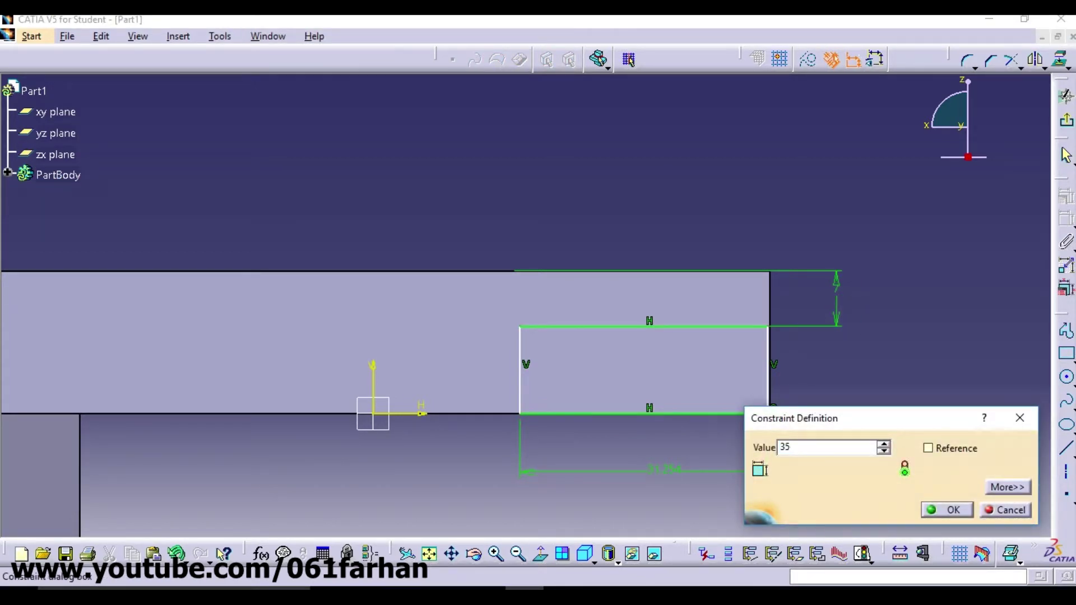
{"action": "type", "text": "35"}
{"action": "key", "text": "Return"}
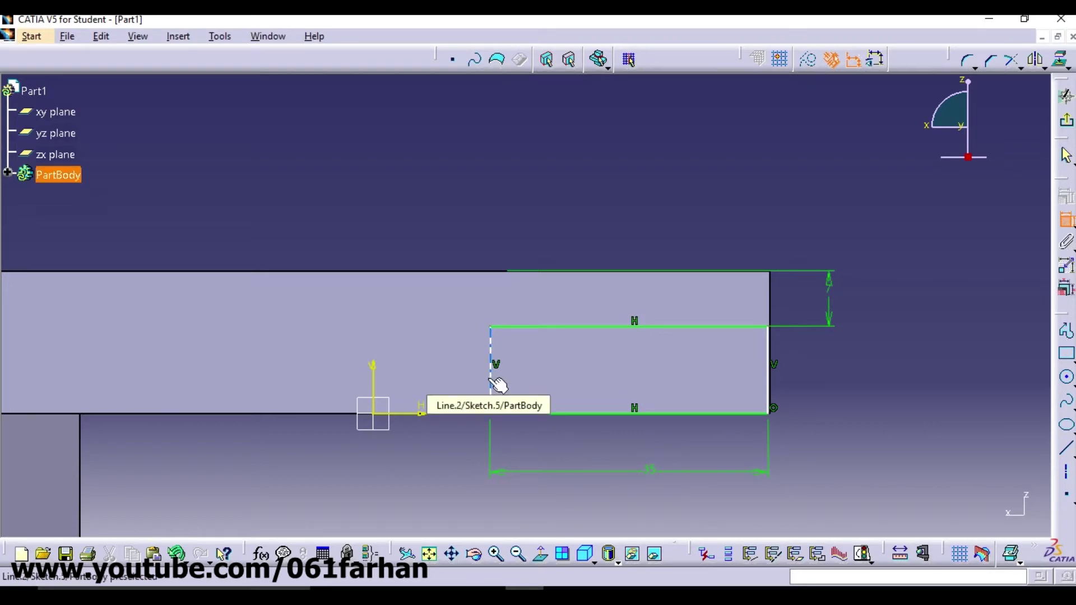
{"action": "left_click", "coordinate": [495, 382]}
{"action": "key", "text": "Escape"}
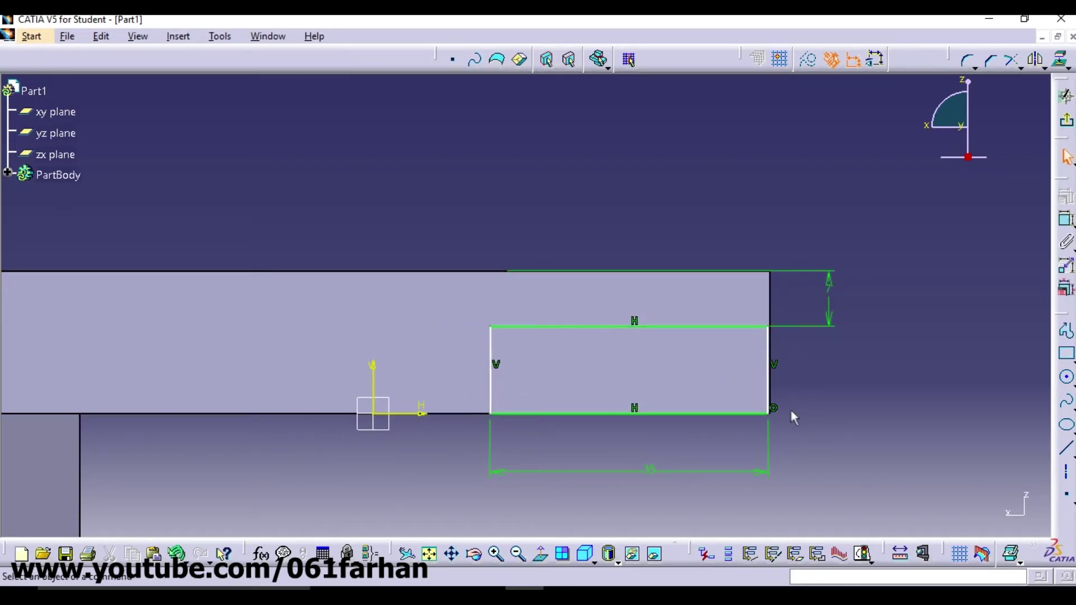
Step: Make the rectangle's outer vertical side coincident with the plate's end edge
{"action": "middle_click_drag", "start_coordinate": [811, 474], "coordinate": [876, 466]}
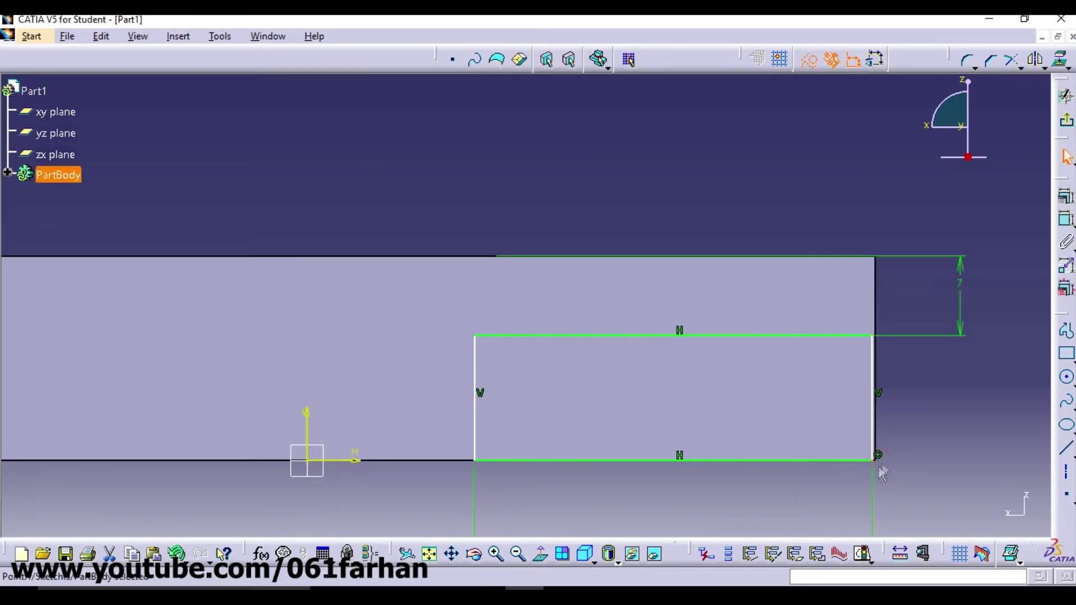
{"action": "left_click", "coordinate": [1063, 218]}
{"action": "left_click", "coordinate": [879, 430]}
{"action": "right_click", "coordinate": [955, 423]}
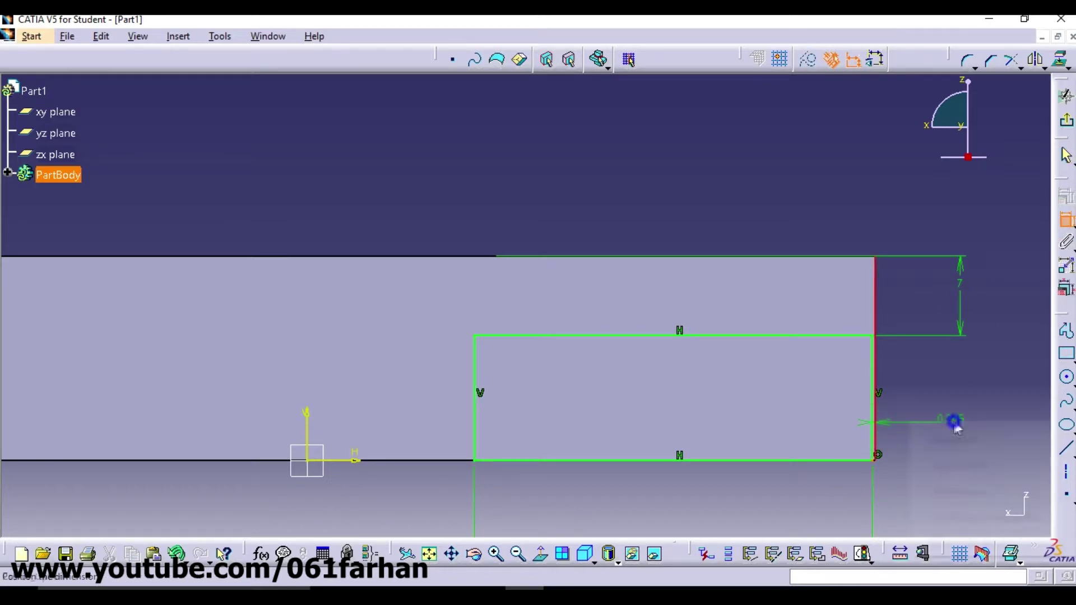
{"action": "left_click", "coordinate": [971, 489]}
{"action": "left_click", "coordinate": [965, 481]}
Step: Cut a pocket from the 35 mm rectangle across the plate's underside with the limit type Up to next
{"action": "mouse_move", "coordinate": [954, 400]}
{"action": "middle_mouse_down"}
{"action": "mouse_move", "coordinate": [946, 454]}
{"action": "mouse_move", "coordinate": [919, 502]}
{"action": "middle_mouse_up"}
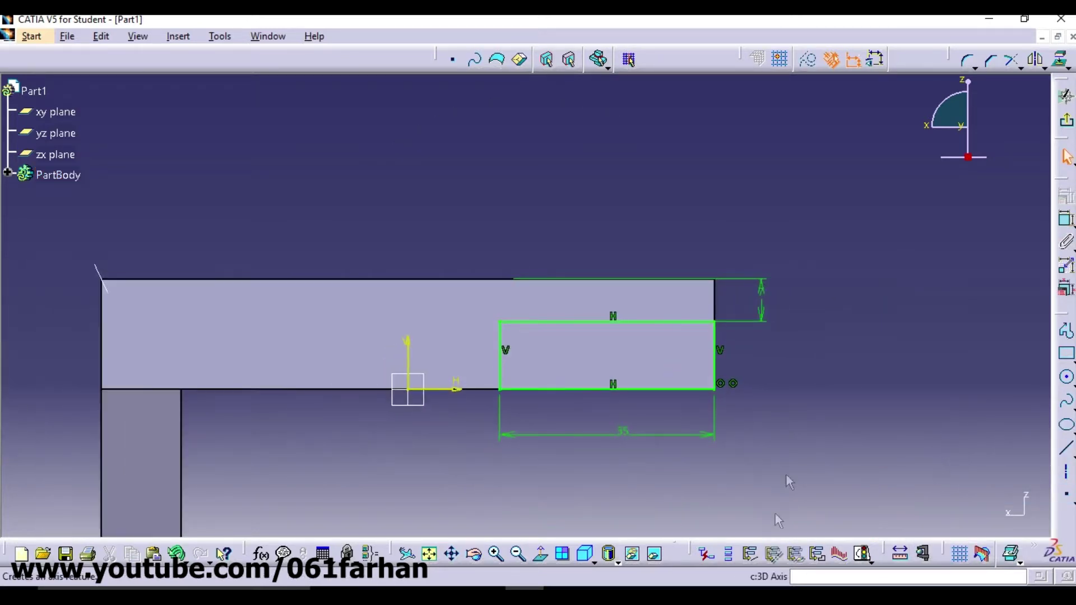
{"action": "left_click", "coordinate": [1069, 125]}
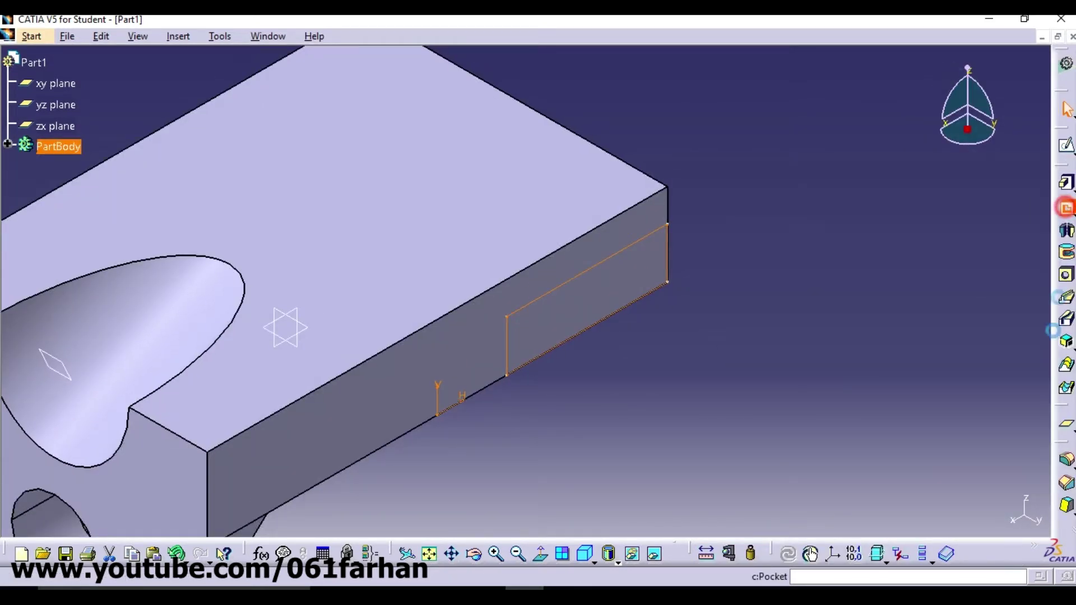
{"action": "left_click", "coordinate": [1067, 207]}
{"action": "left_click", "coordinate": [954, 299]}
{"action": "left_click", "coordinate": [954, 298]}
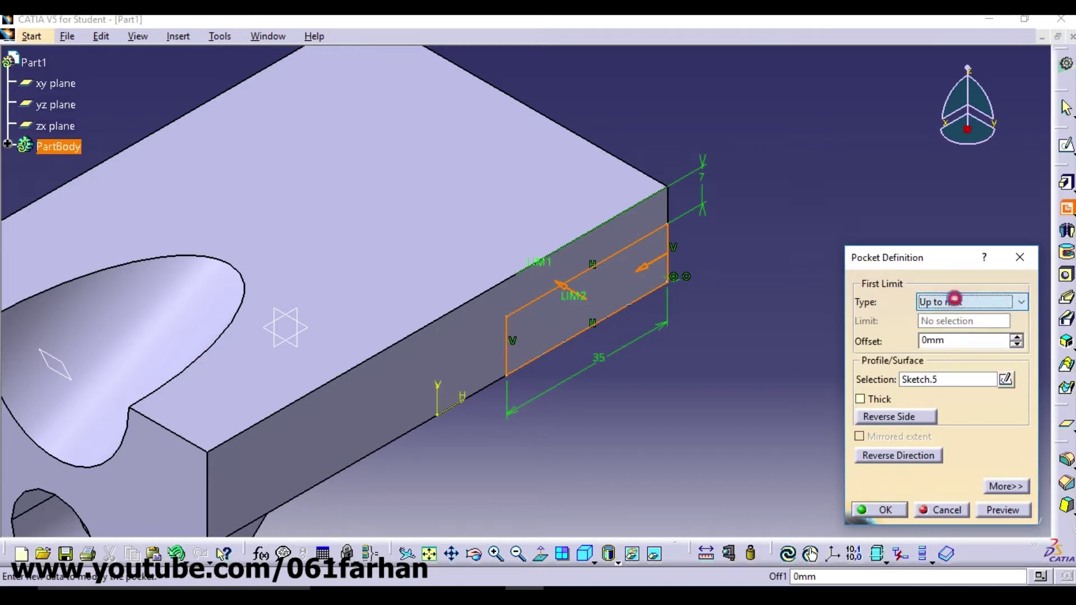
{"action": "left_click", "coordinate": [1004, 509]}
{"action": "middle_click_drag", "start_coordinate": [685, 435], "coordinate": [687, 517]}
{"action": "middle_click_drag", "start_coordinate": [560, 425], "coordinate": [796, 258]}
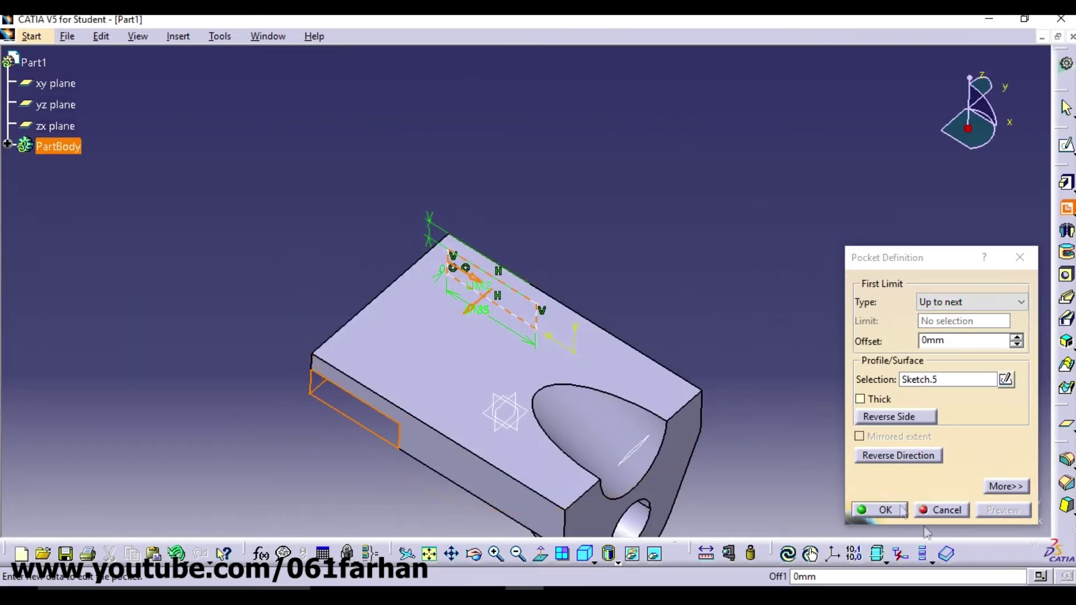
{"action": "left_click", "coordinate": [878, 510]}
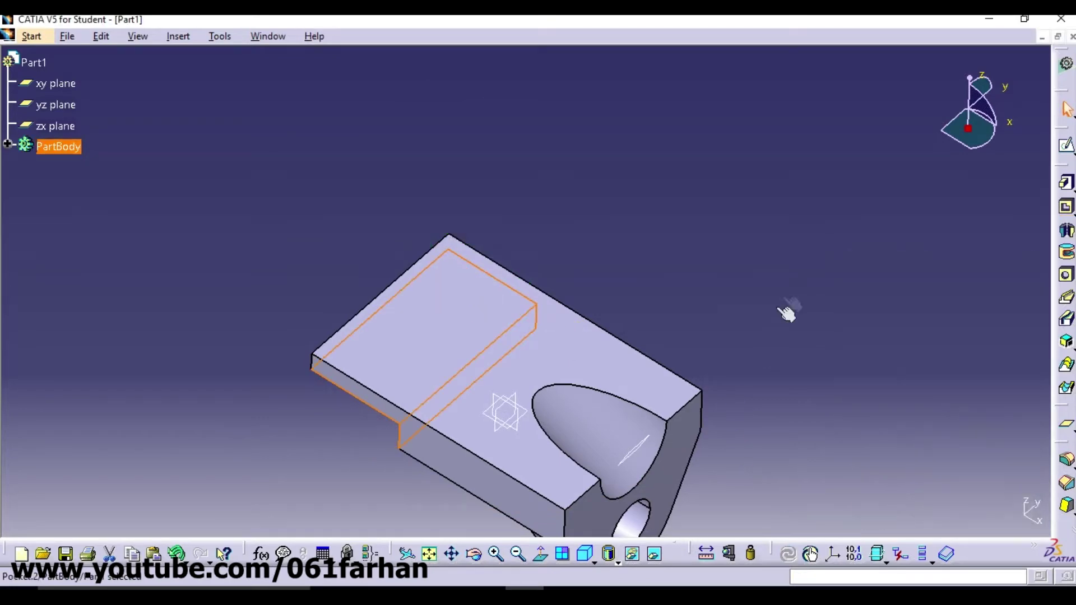
Step: Fillet the plate's two long top edges with a 6 mm radius
{"action": "left_click", "coordinate": [585, 555]}
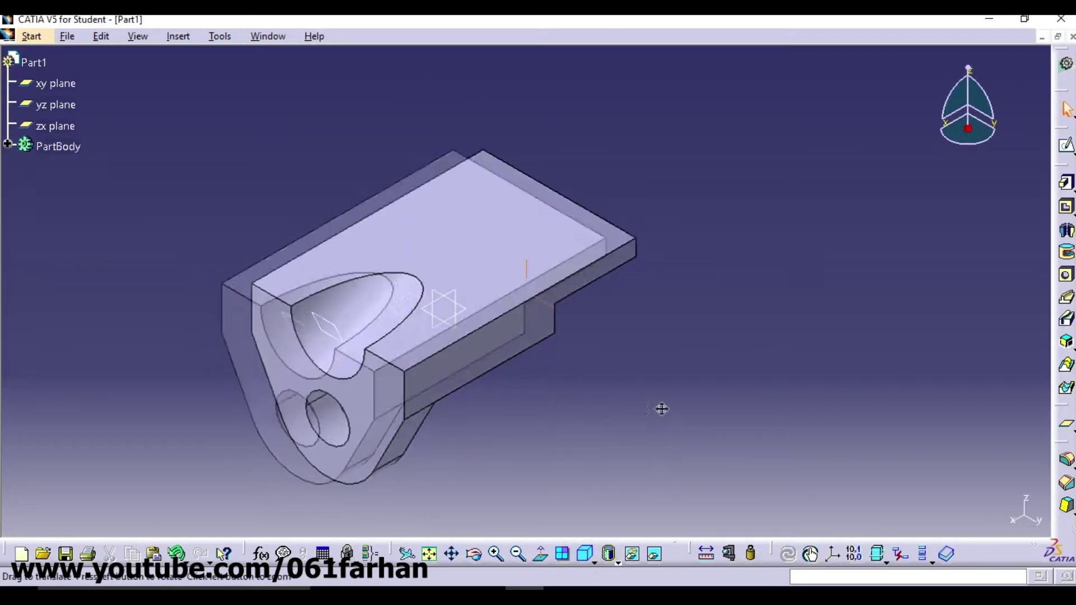
{"action": "middle_click_drag", "start_coordinate": [661, 425], "coordinate": [696, 439]}
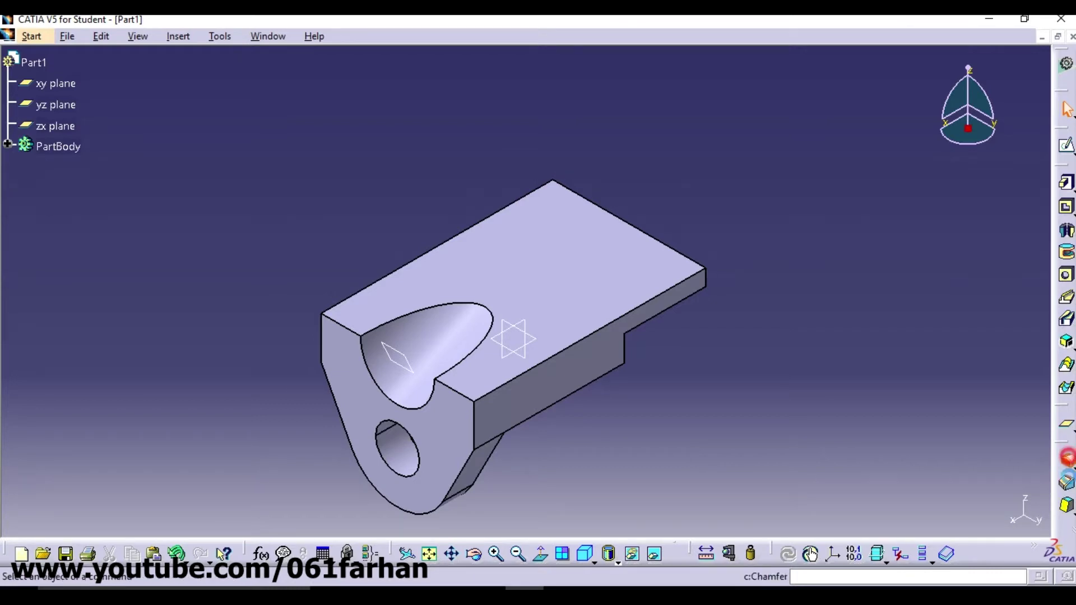
{"action": "left_click", "coordinate": [1066, 461]}
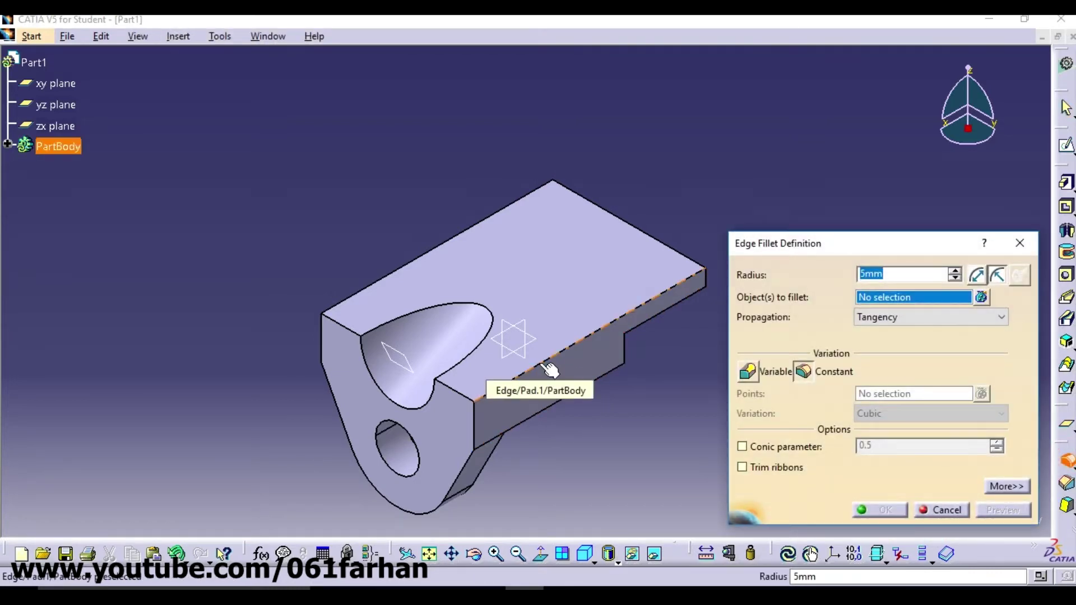
{"action": "left_click", "coordinate": [540, 365]}
{"action": "left_click", "coordinate": [361, 293]}
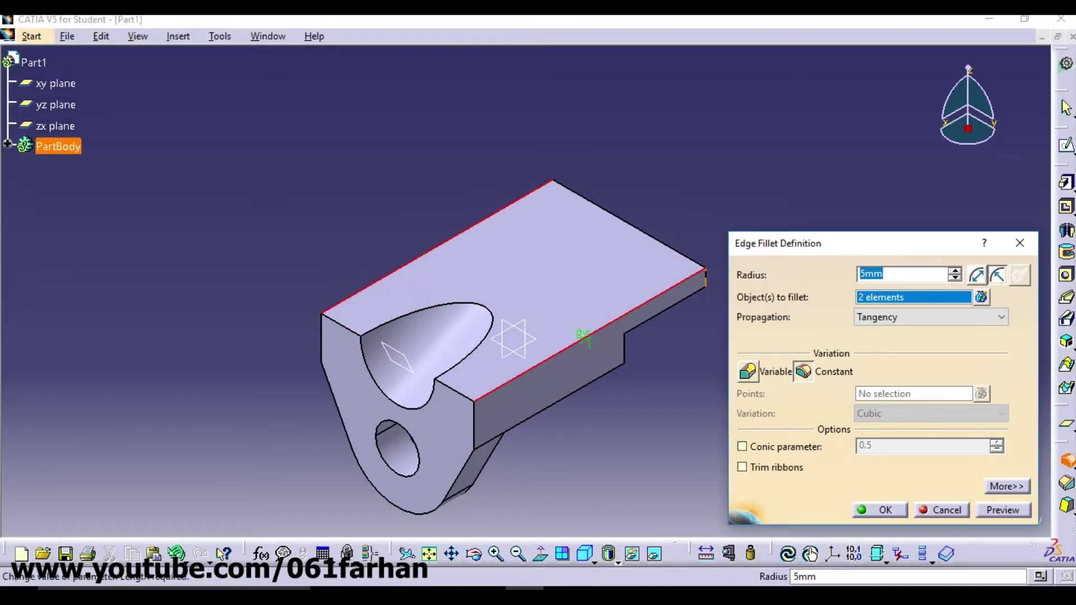
{"action": "type", "text": "6"}
{"action": "left_click", "coordinate": [1005, 510]}
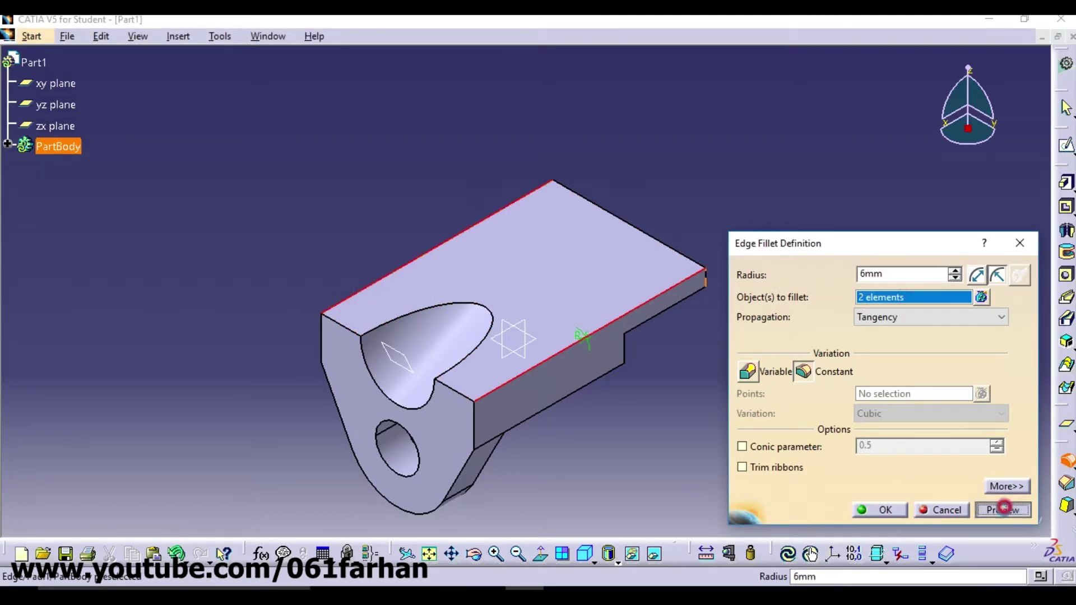
{"action": "left_click", "coordinate": [876, 512]}
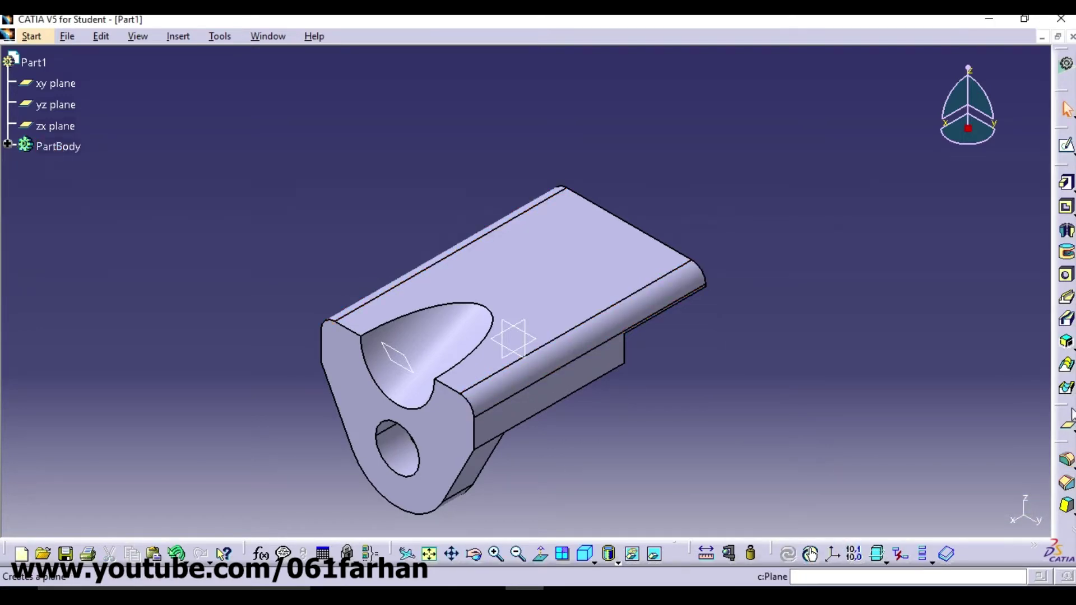
Step: Fillet the inner corner edge of the stepped cut under the plate with a 5 mm radius
{"action": "left_click", "coordinate": [1067, 459]}
{"action": "middle_click_drag", "start_coordinate": [675, 414], "coordinate": [577, 324]}
{"action": "left_click", "coordinate": [580, 325]}
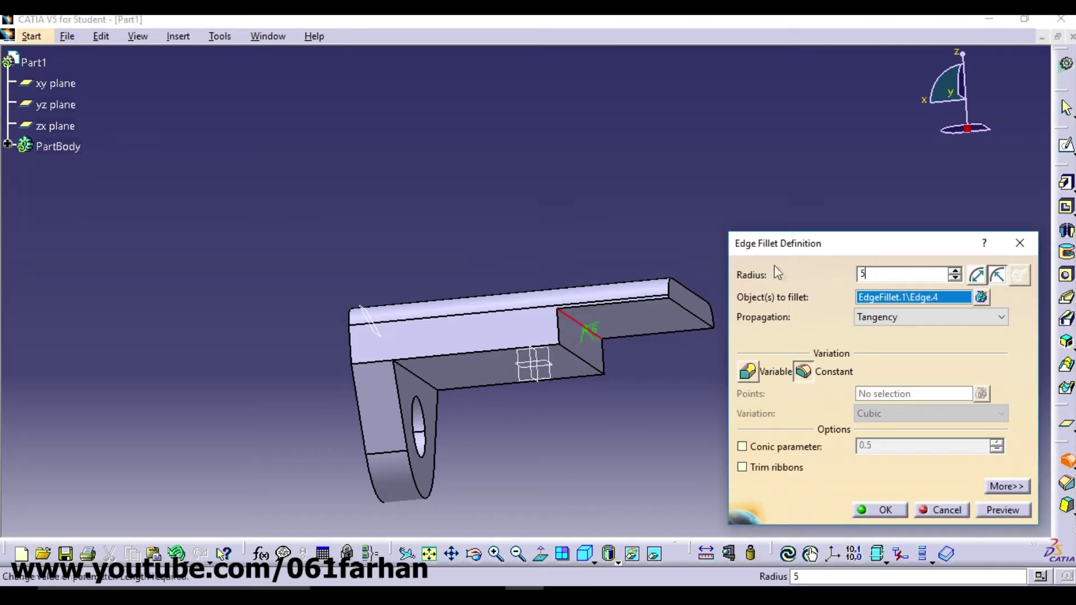
{"action": "left_click", "coordinate": [1009, 510]}
{"action": "left_click", "coordinate": [882, 510]}
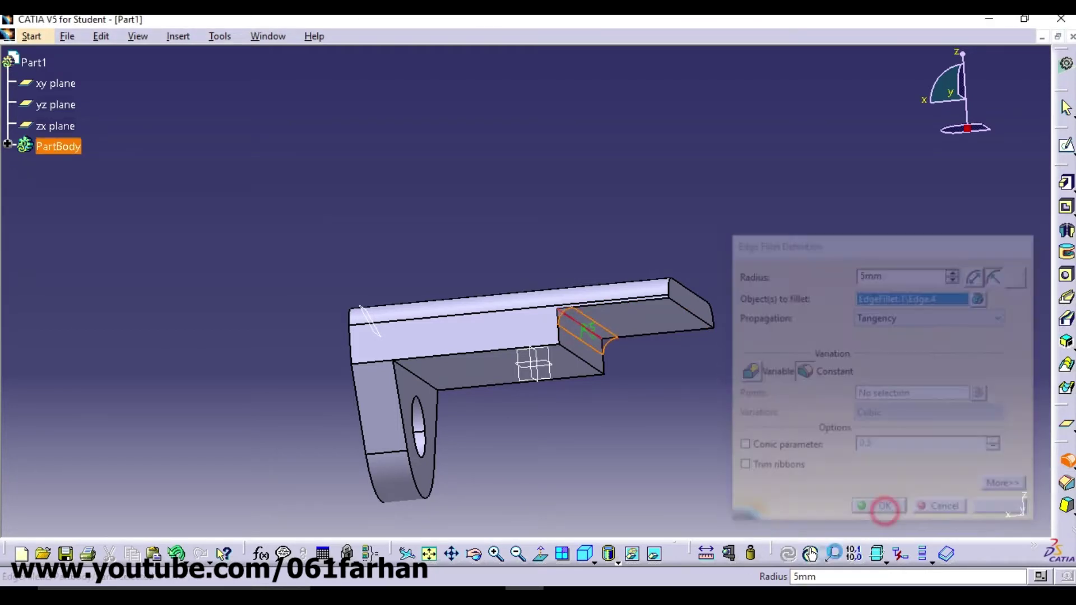
Step: Start an Up To Next hole on the plate's top face with a diameter of 12.66 mm
{"action": "left_click", "coordinate": [747, 472]}
{"action": "middle_click_drag", "start_coordinate": [728, 478], "coordinate": [374, 287]}
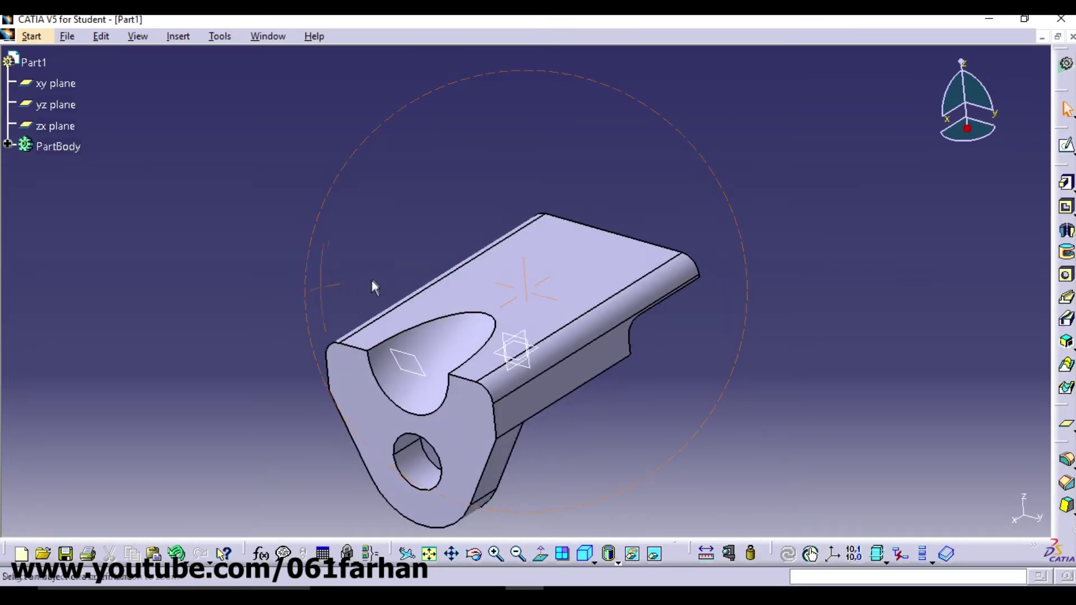
{"action": "left_click", "coordinate": [563, 283]}
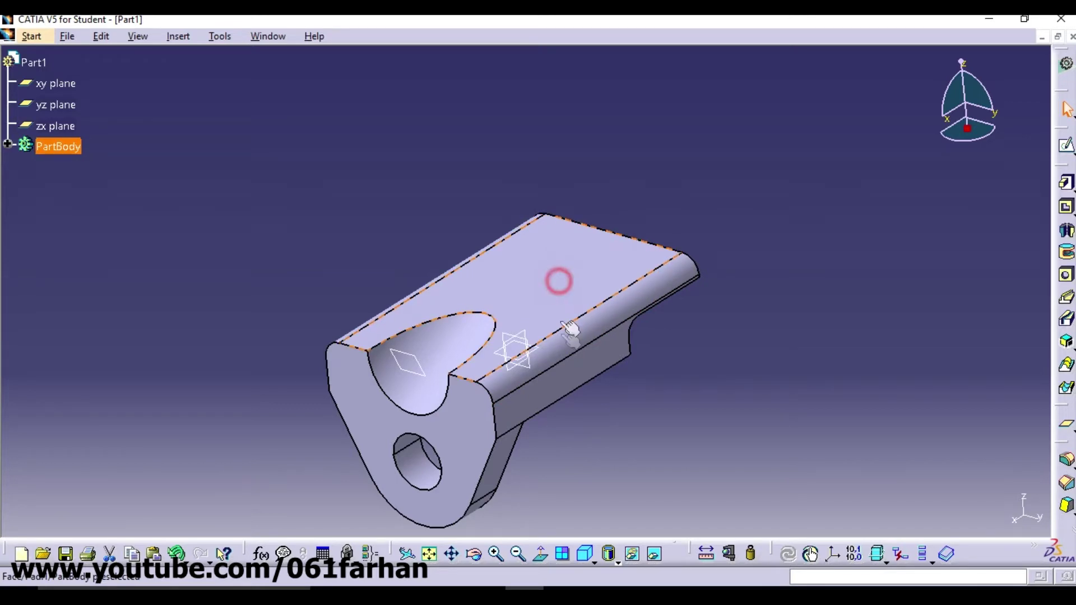
{"action": "left_click", "coordinate": [1067, 274]}
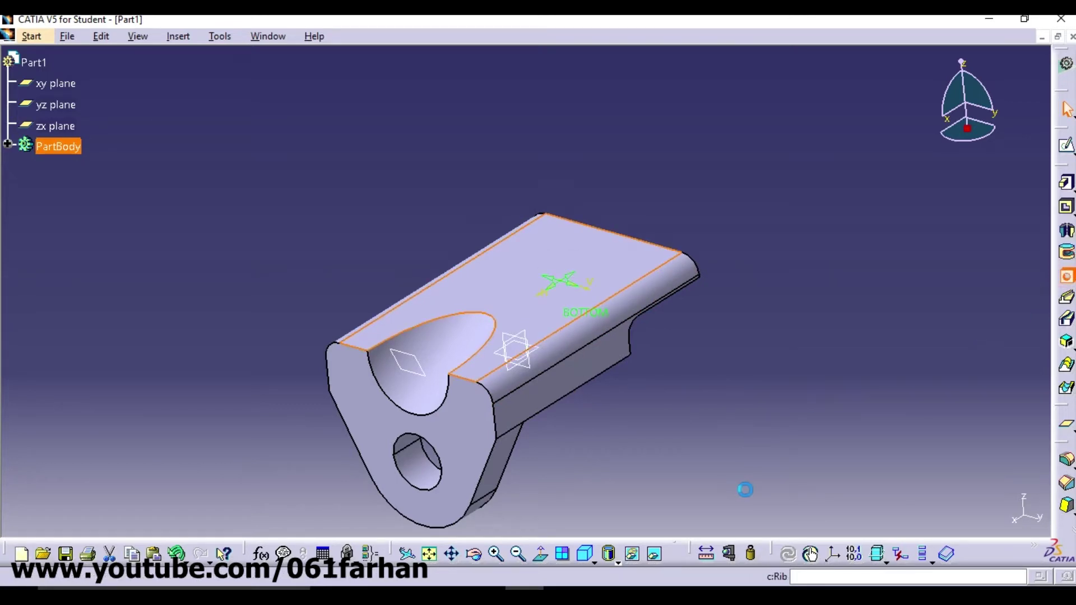
{"action": "double_click", "coordinate": [813, 285]}
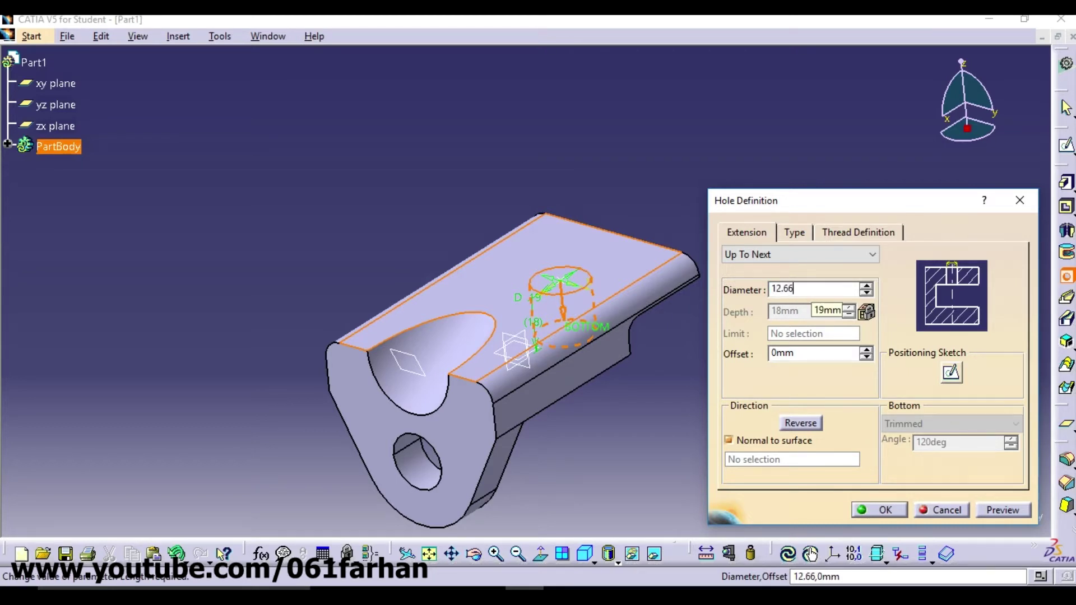
{"action": "key", "text": "Return"}
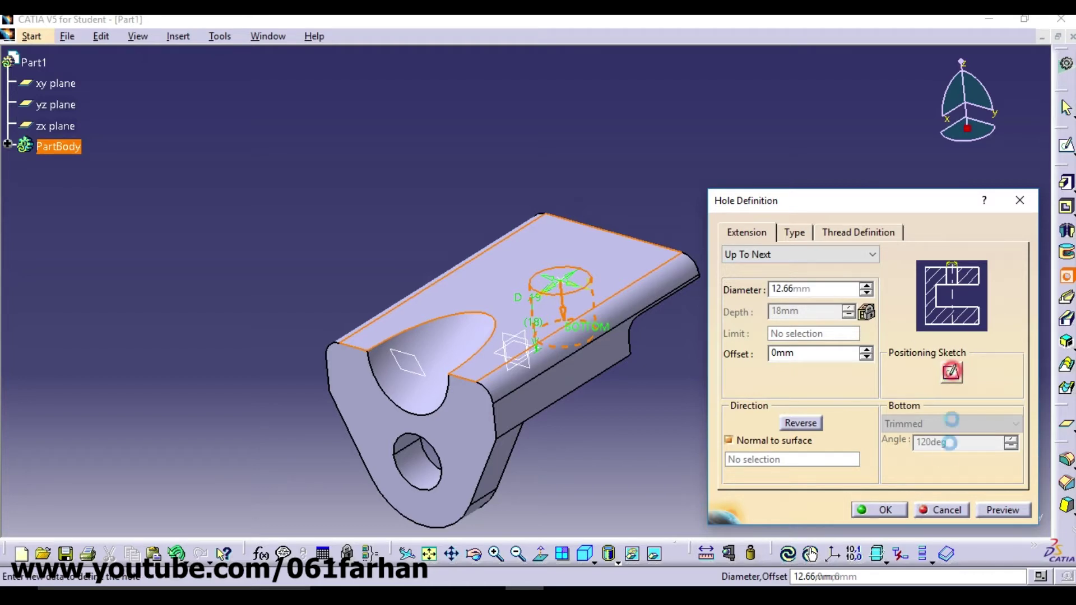
Step: In the hole's positioning sketch, set the centre point 51 mm from the plate's end edge beside the circular cut
{"action": "left_click", "coordinate": [951, 372]}
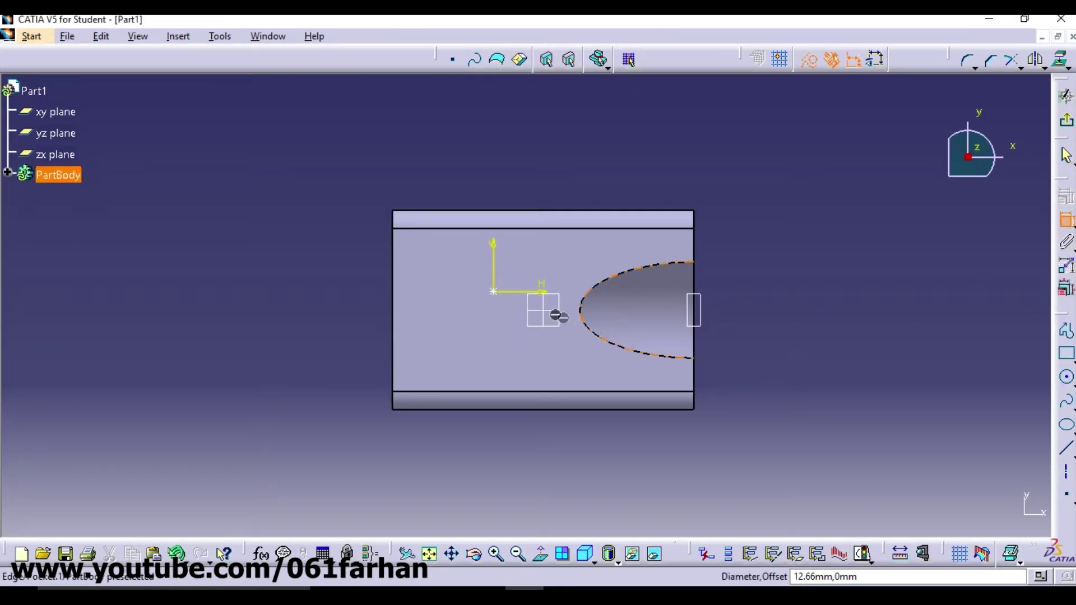
{"action": "left_click", "coordinate": [497, 294]}
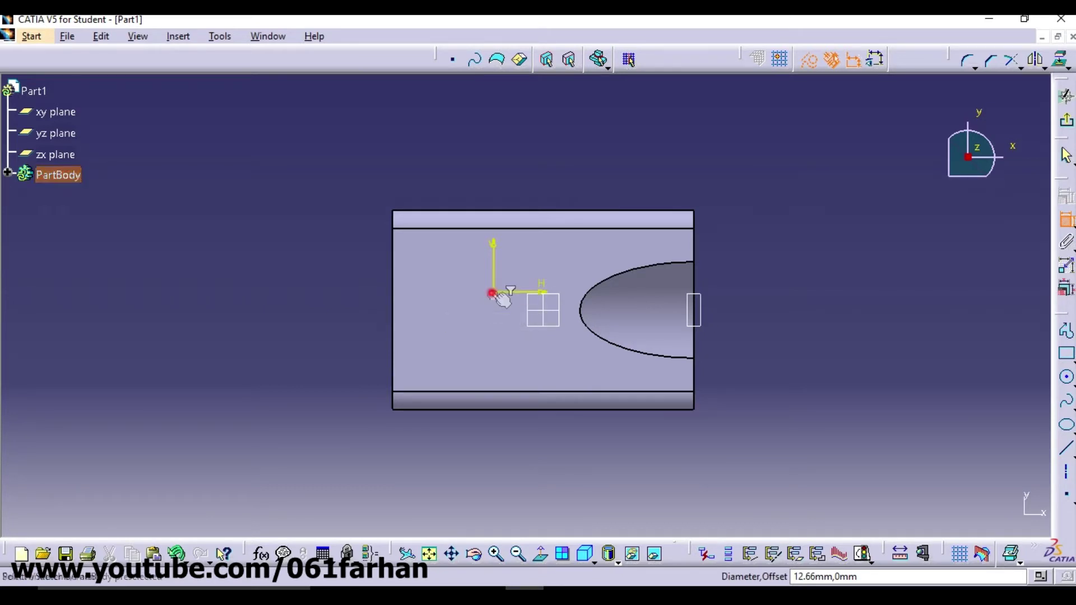
{"action": "left_click", "coordinate": [696, 372]}
{"action": "double_click", "coordinate": [577, 450]}
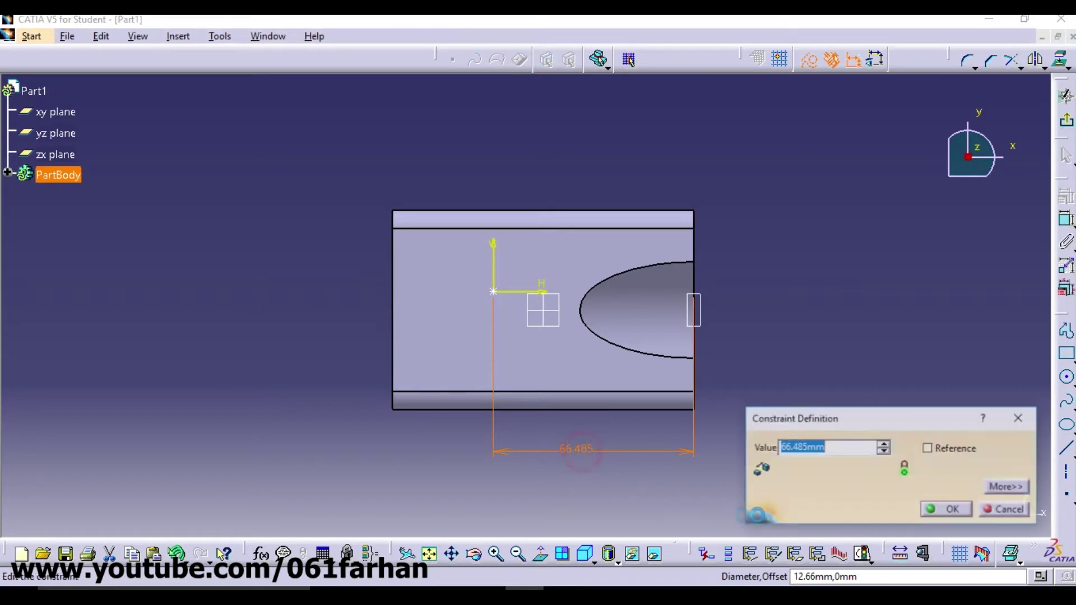
{"action": "type", "text": "51"}
{"action": "key", "text": "Return"}
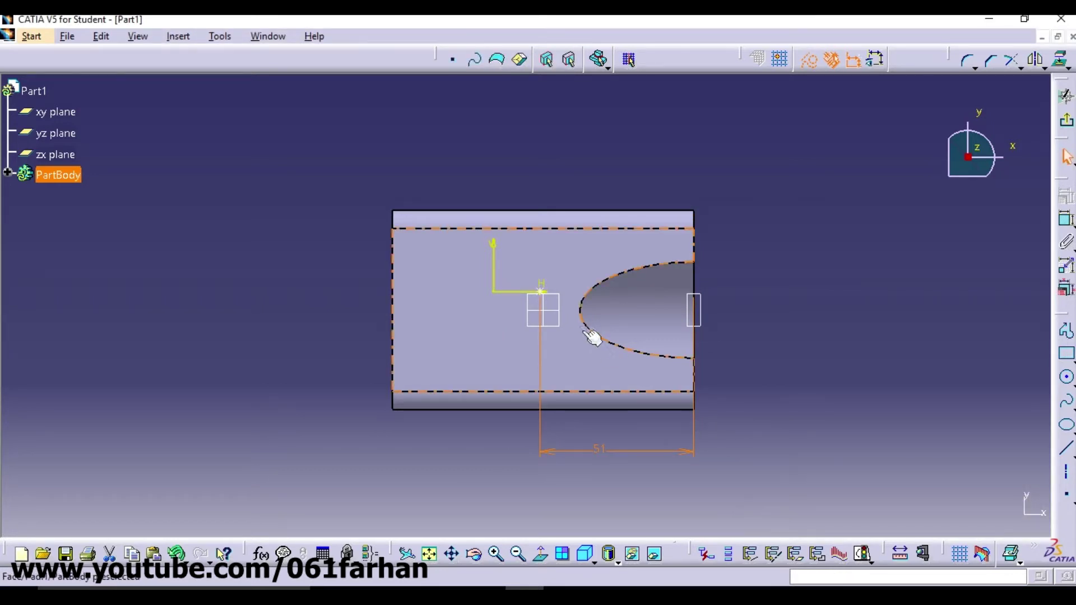
Step: Set the hole centre 14 mm from the zx plane and finish the hole
{"action": "left_click", "coordinate": [541, 293]}
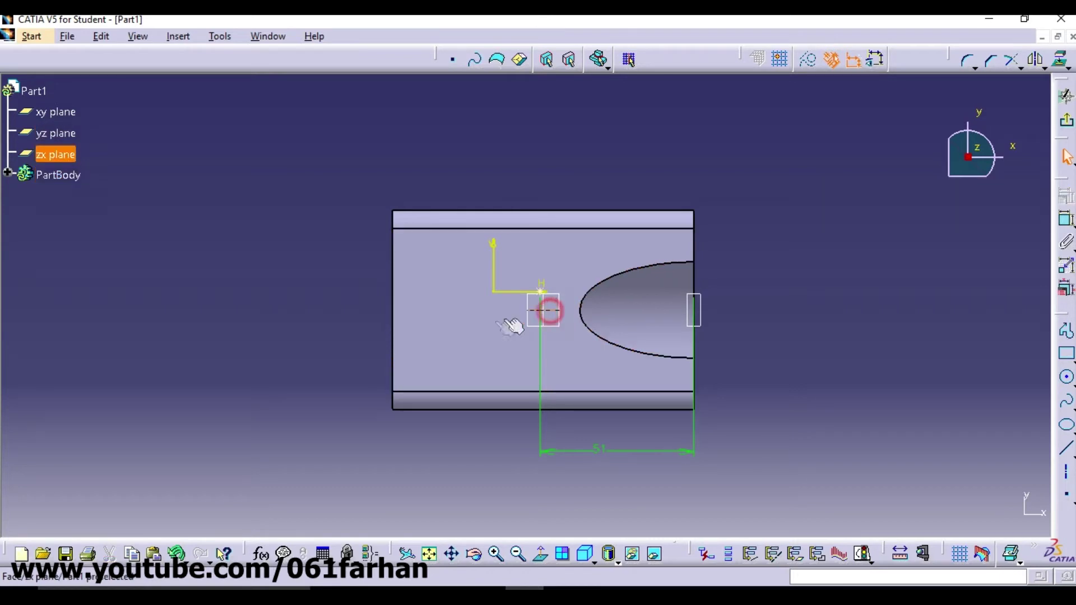
{"action": "left_click", "coordinate": [1067, 219]}
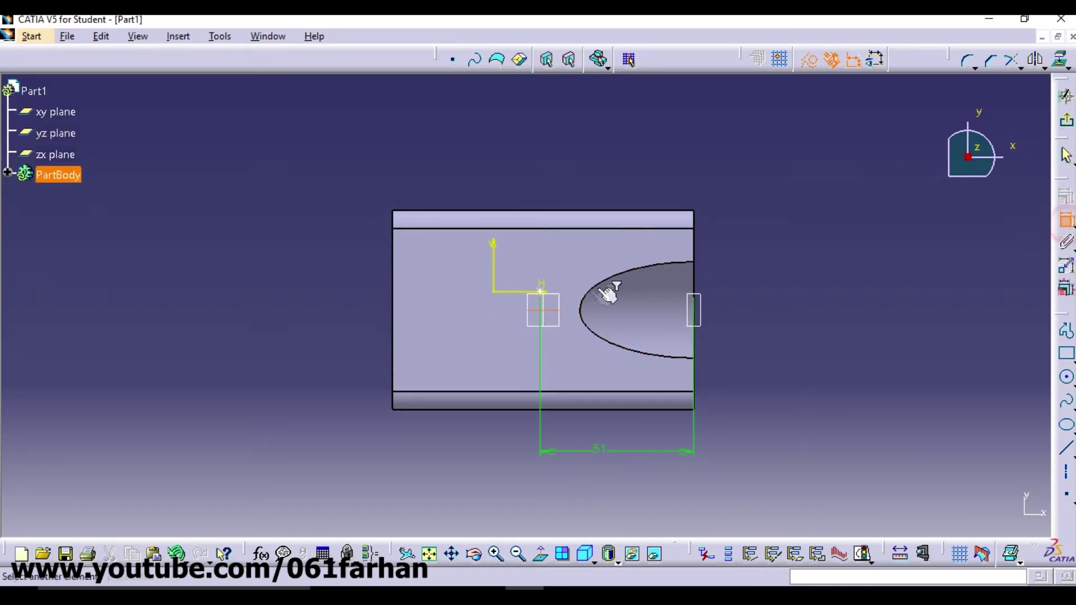
{"action": "left_click", "coordinate": [541, 293]}
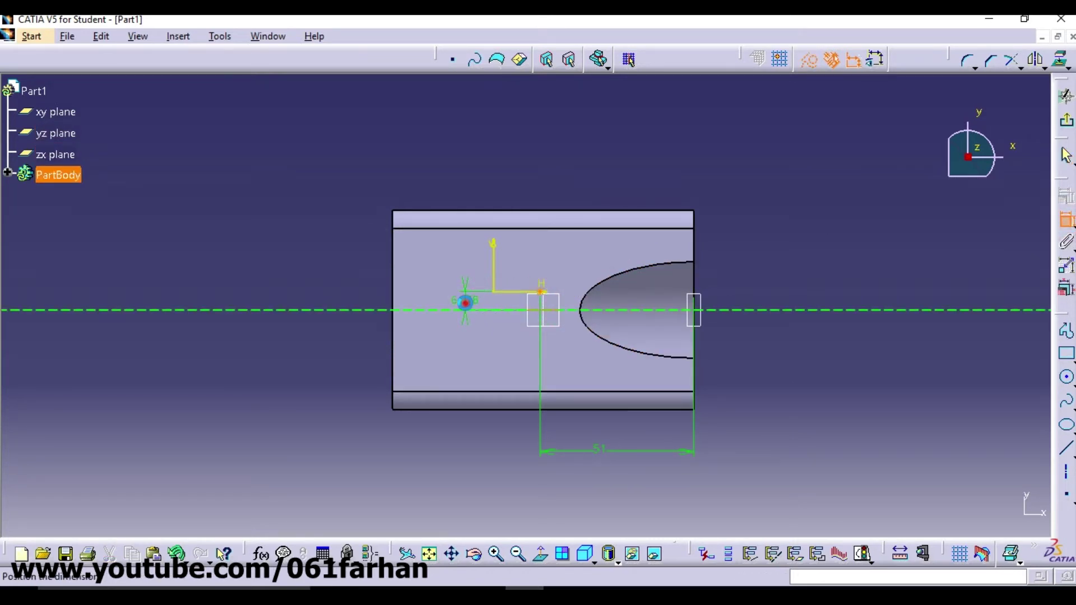
{"action": "double_click", "coordinate": [465, 301]}
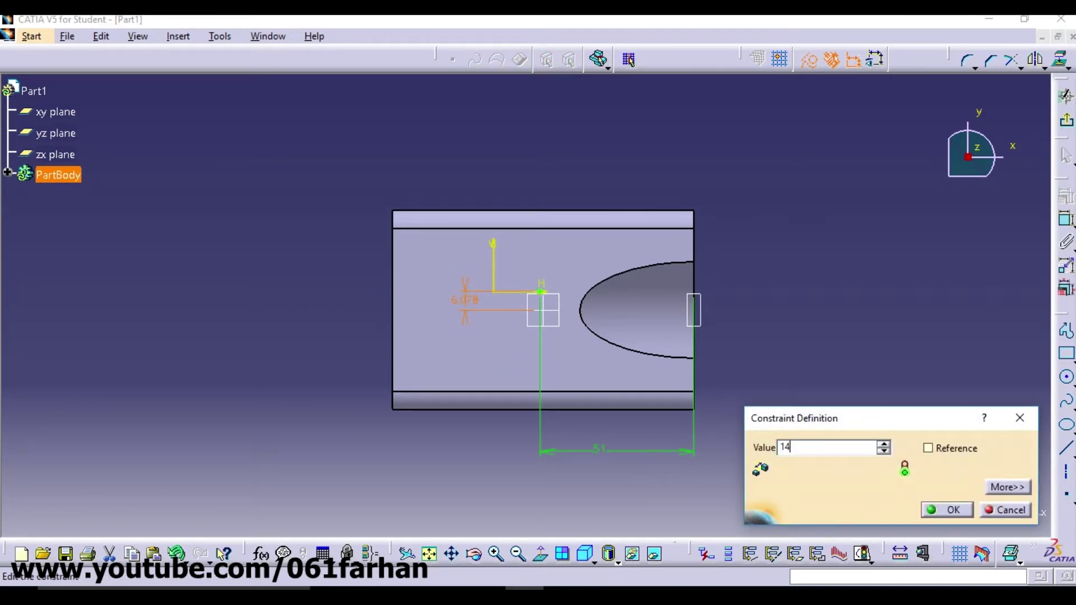
{"action": "type", "text": "14"}
{"action": "key", "text": "Return"}
{"action": "left_click", "coordinate": [1067, 95]}
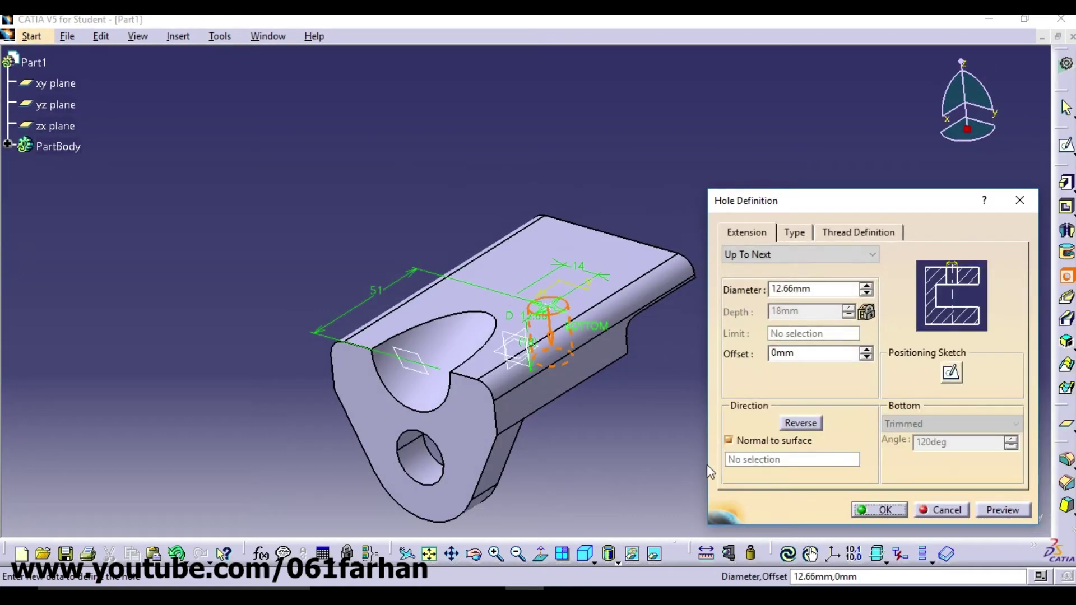
{"action": "left_click", "coordinate": [879, 510]}
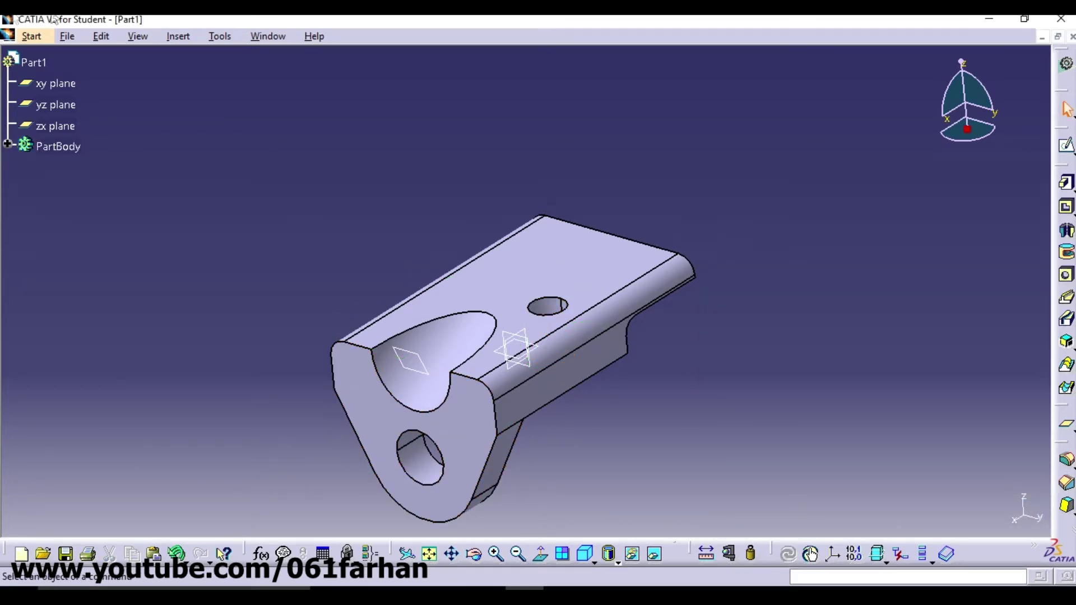
Step: Set up a rectangular pattern of the 12.66 mm hole with 2 instances spaced 28 mm along the plate's short end edge
{"action": "left_click", "coordinate": [177, 36]}
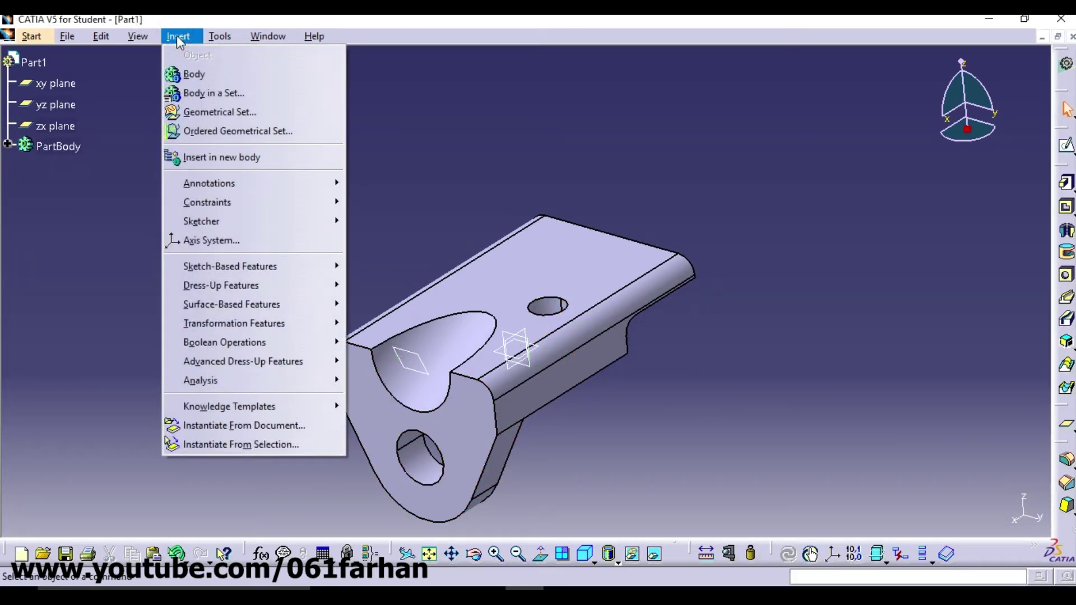
{"action": "mouse_move", "coordinate": [213, 333]}
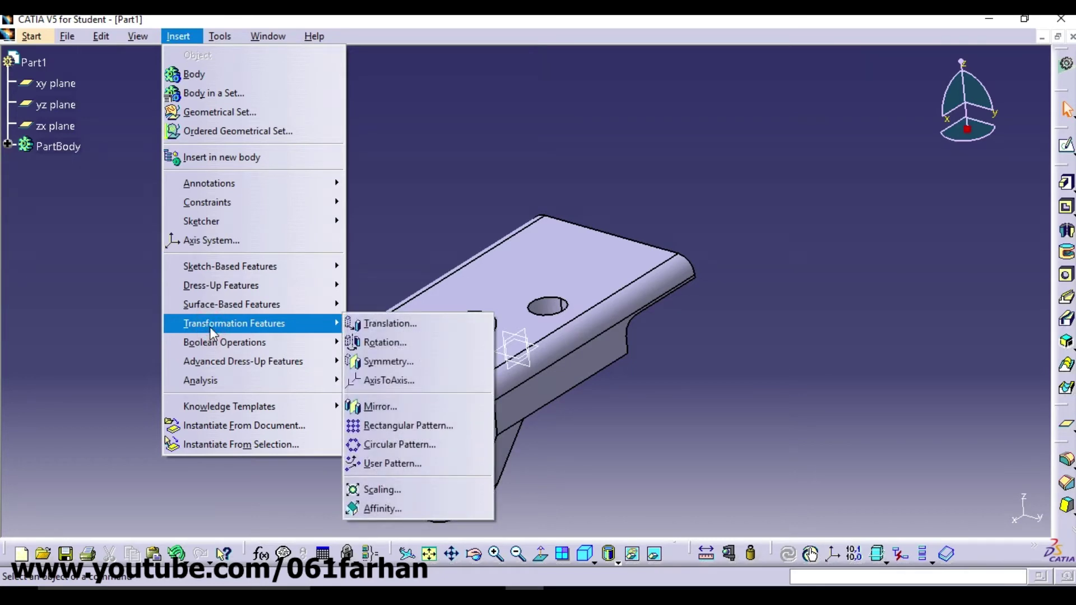
{"action": "left_click", "coordinate": [386, 424]}
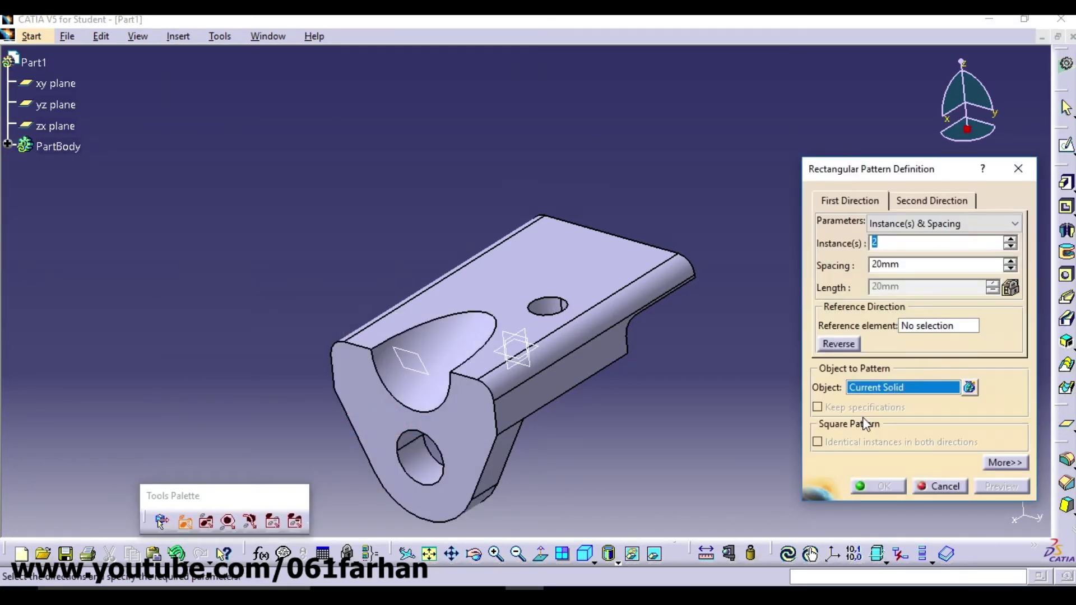
{"action": "left_click", "coordinate": [871, 393]}
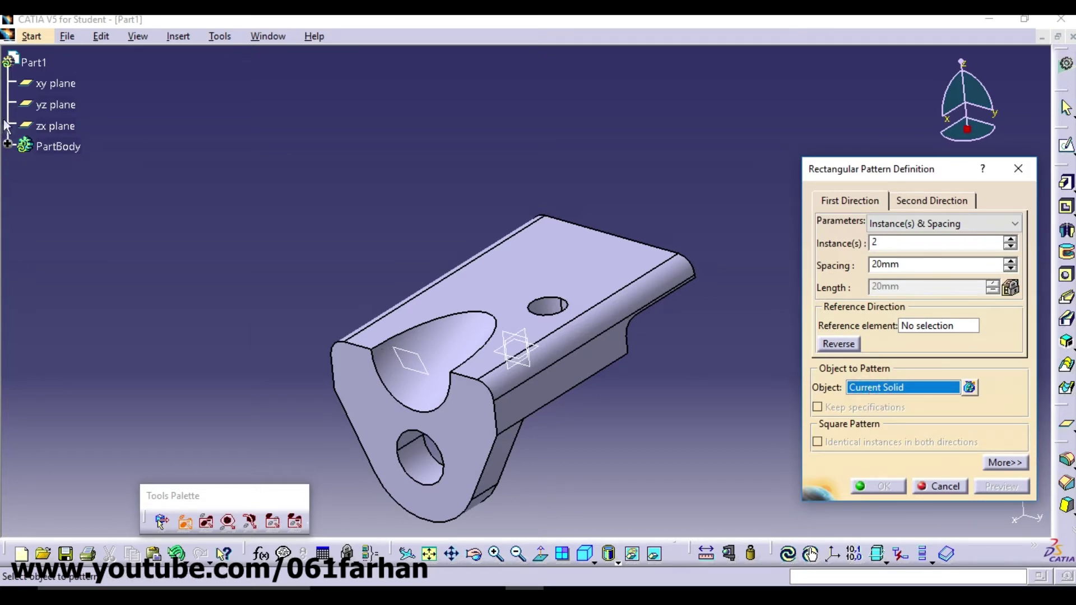
{"action": "left_click", "coordinate": [8, 147]}
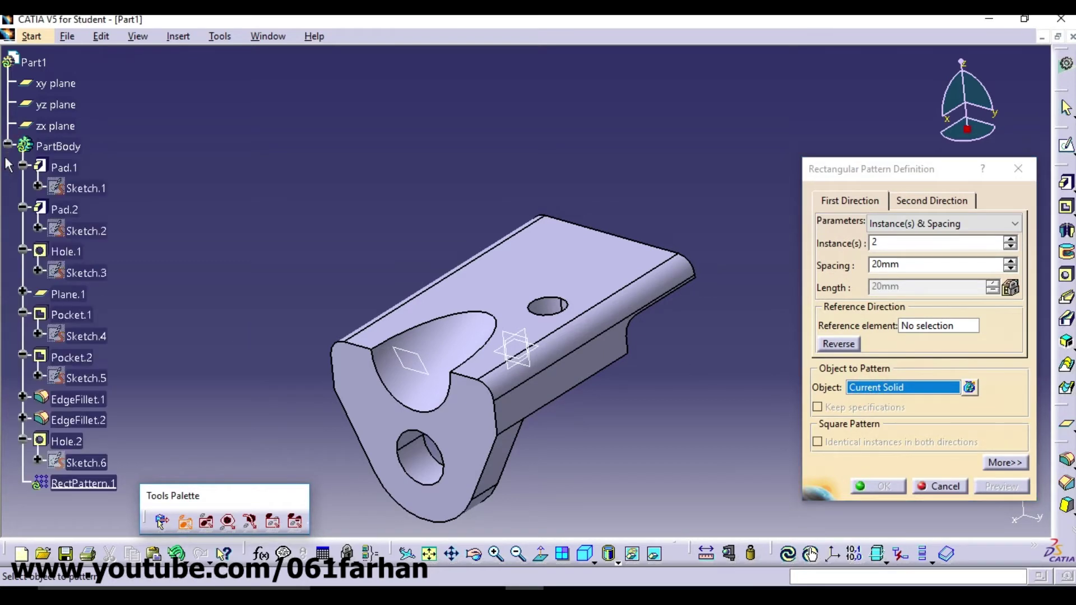
{"action": "left_click", "coordinate": [75, 443]}
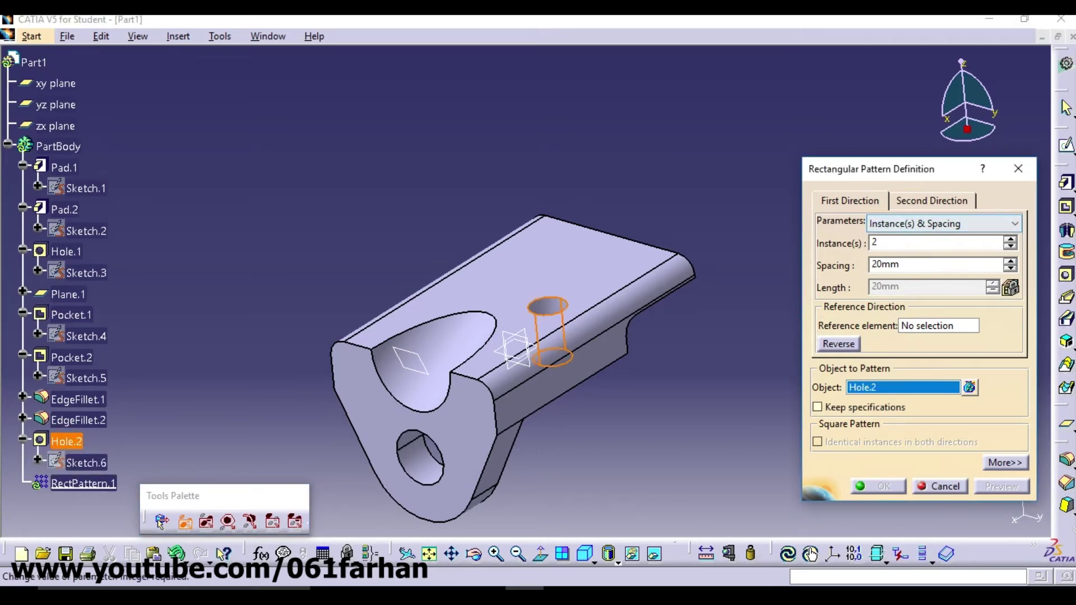
{"action": "double_click", "coordinate": [911, 264]}
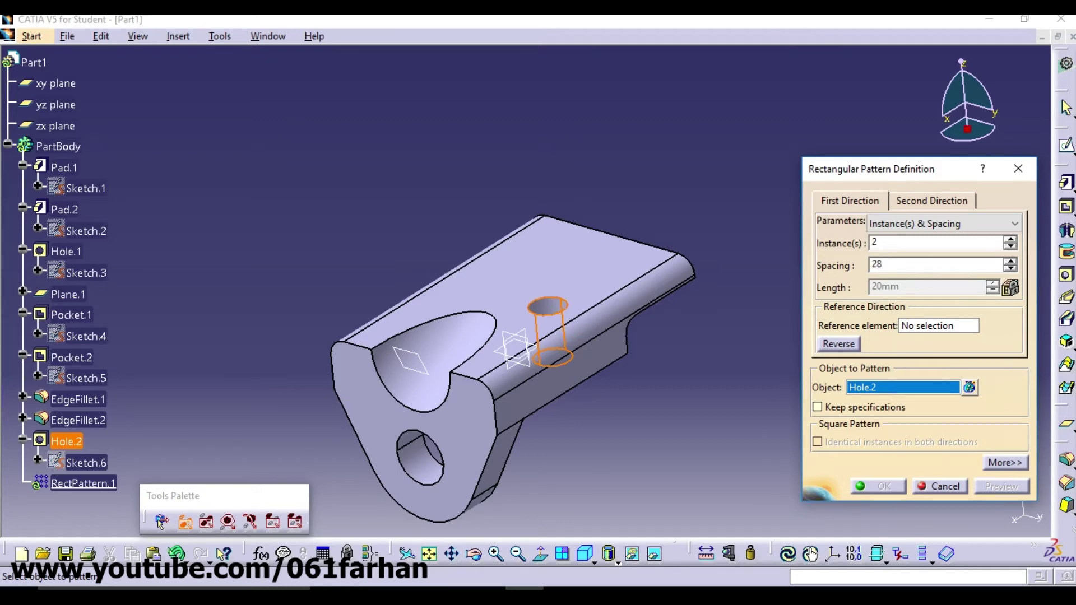
{"action": "left_click", "coordinate": [950, 330]}
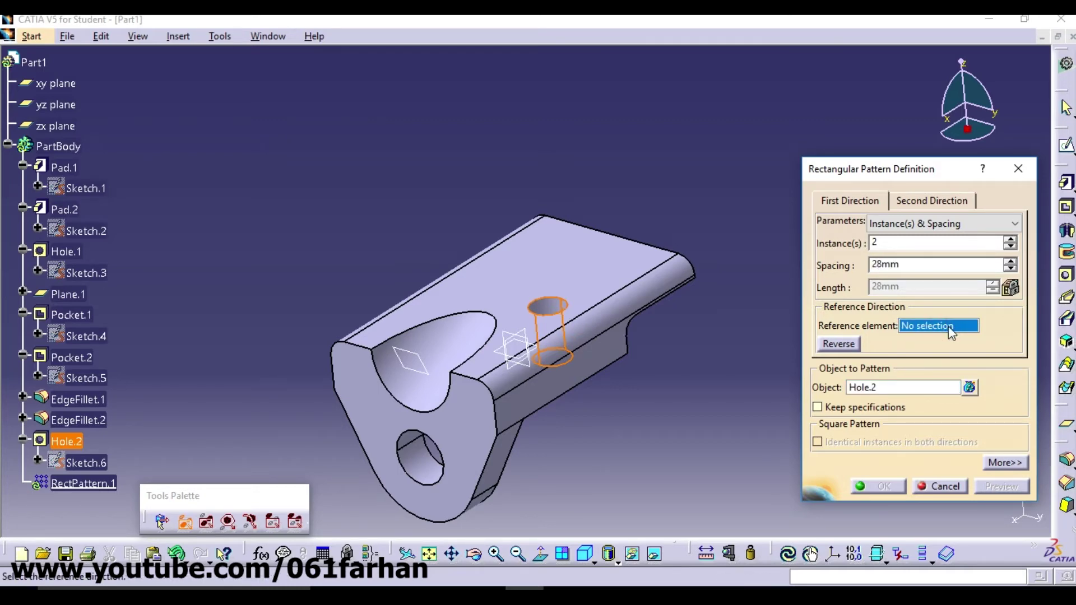
{"action": "middle_click_drag", "start_coordinate": [679, 472], "coordinate": [630, 216]}
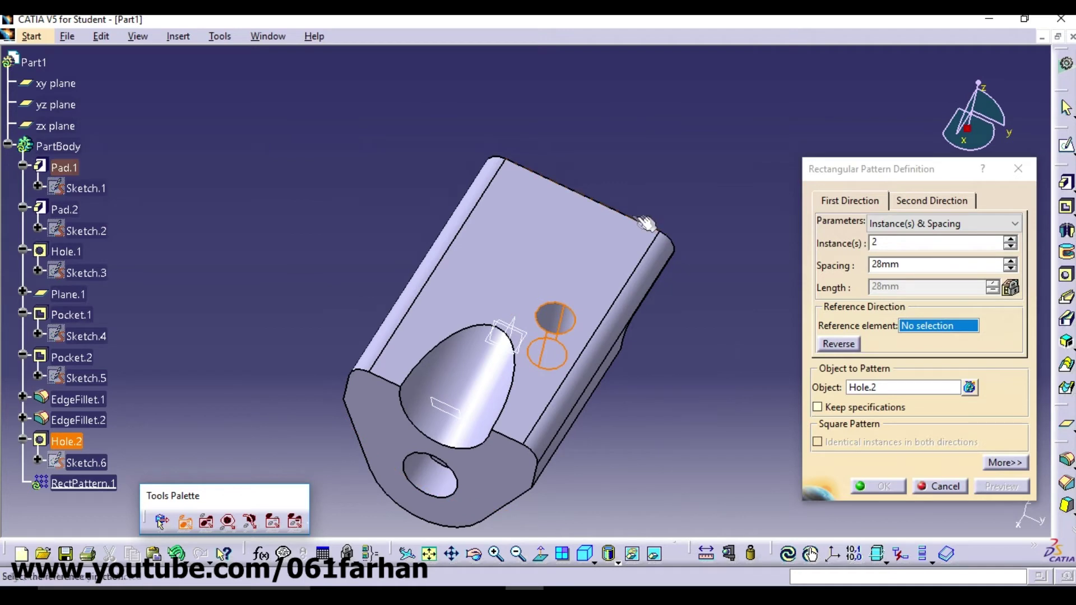
{"action": "left_click", "coordinate": [629, 215]}
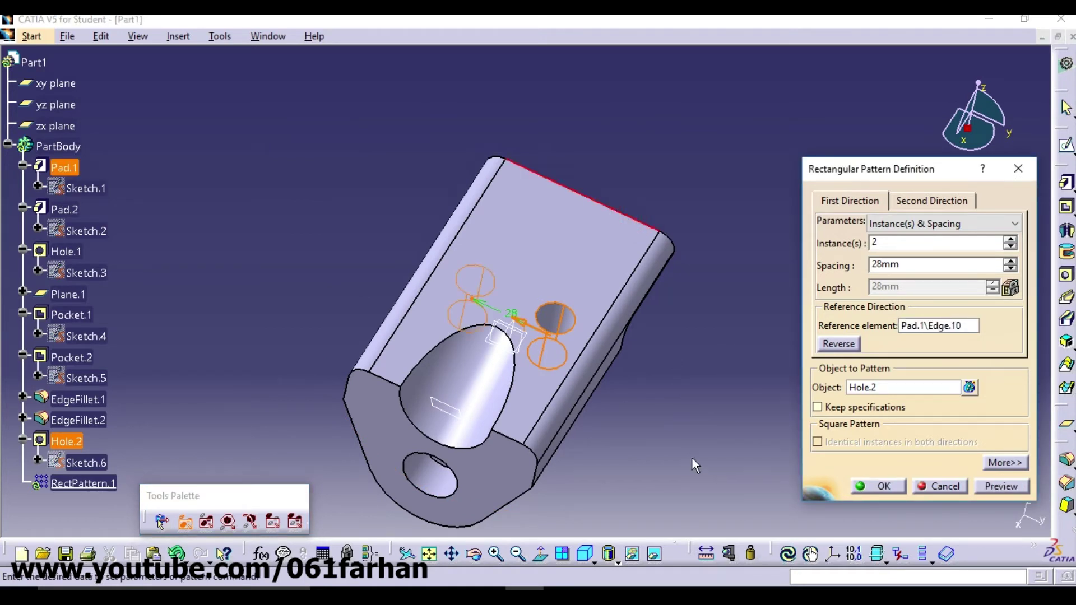
Step: Add a second pattern direction with 2 instances spaced 33 mm along the plate's long top edge and create the pattern
{"action": "left_click", "coordinate": [929, 202]}
{"action": "double_click", "coordinate": [897, 264]}
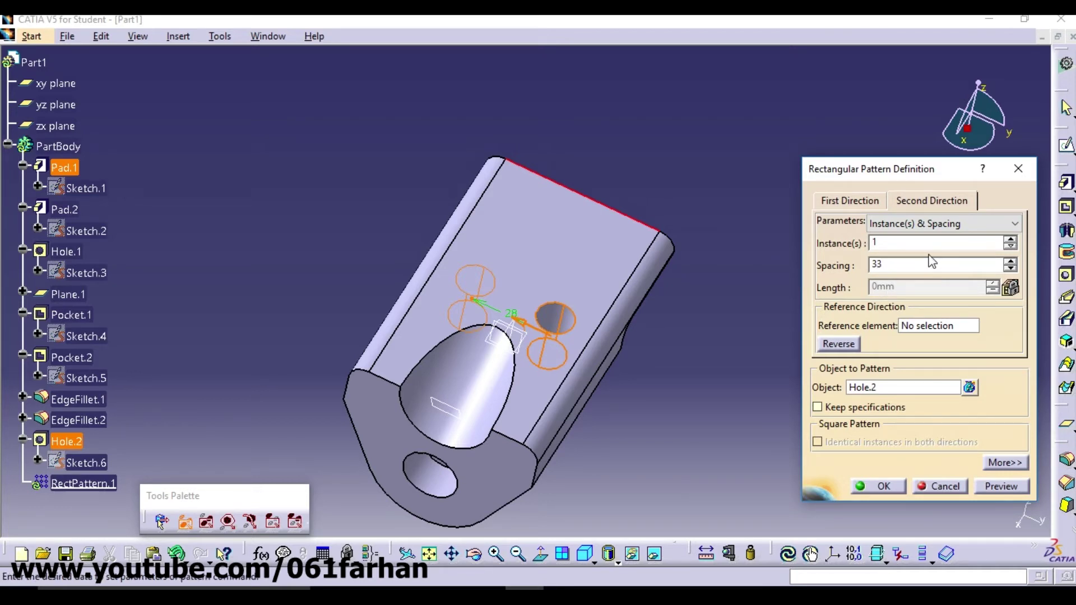
{"action": "double_click", "coordinate": [918, 242]}
{"action": "left_click", "coordinate": [926, 326]}
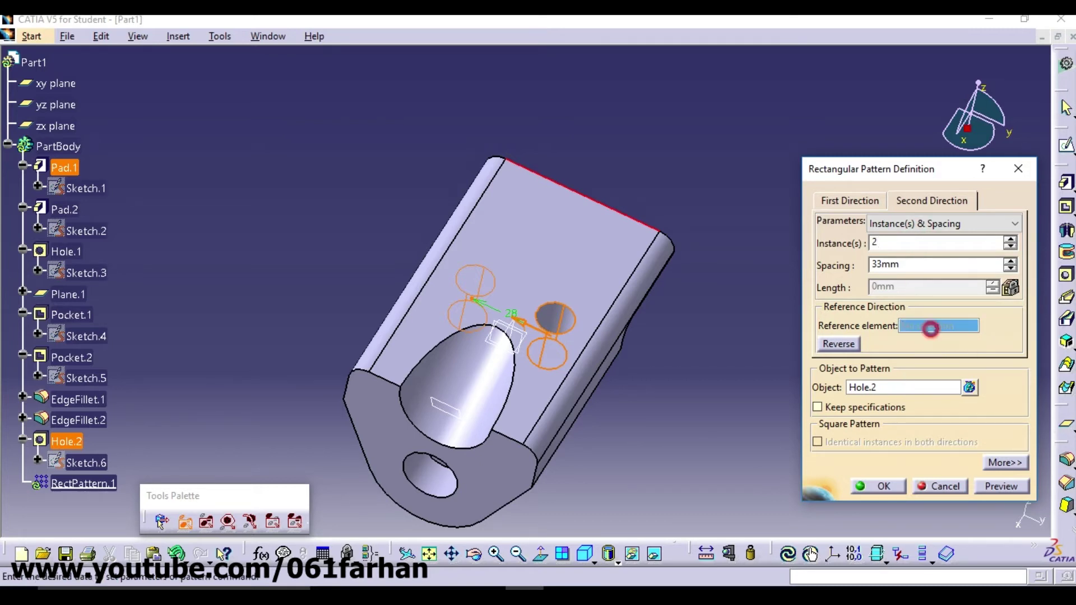
{"action": "left_click", "coordinate": [610, 308]}
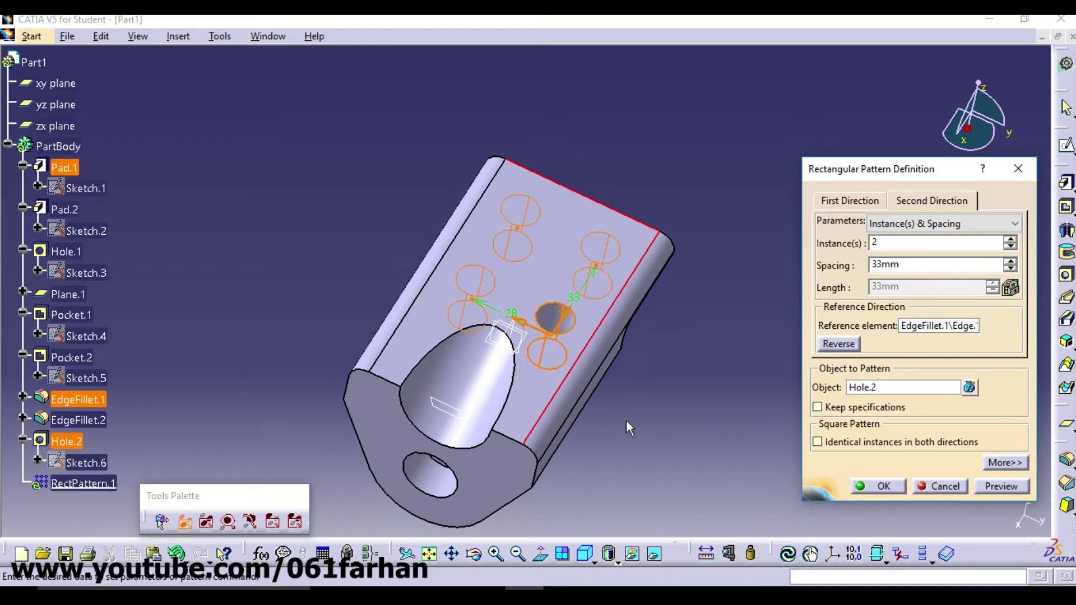
{"action": "middle_click_drag", "start_coordinate": [728, 379], "coordinate": [672, 470], "text": "ctrl"}
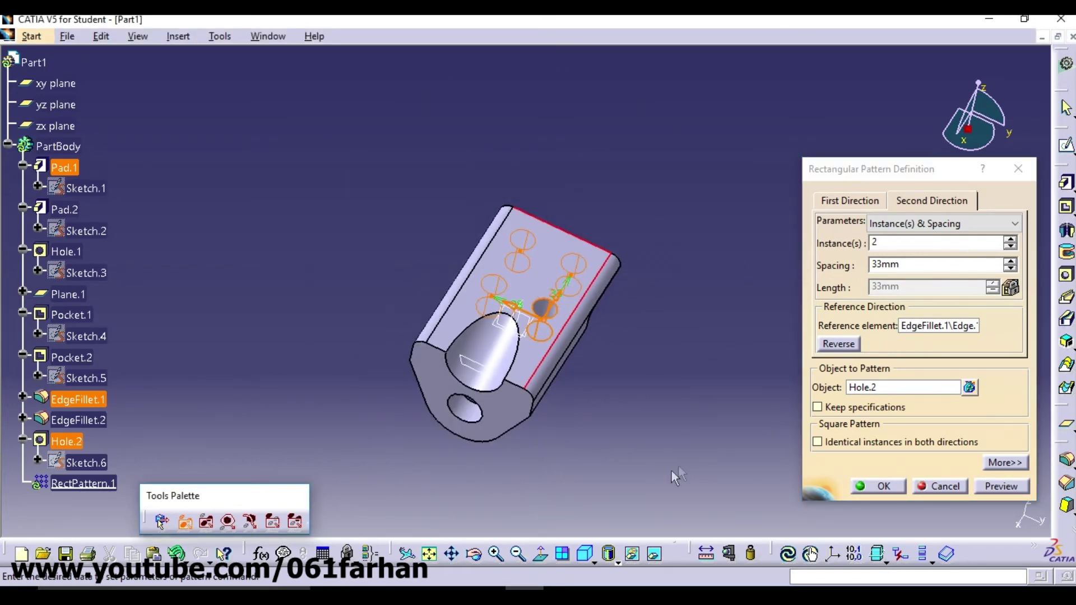
{"action": "middle_click_drag", "start_coordinate": [650, 414], "coordinate": [583, 465]}
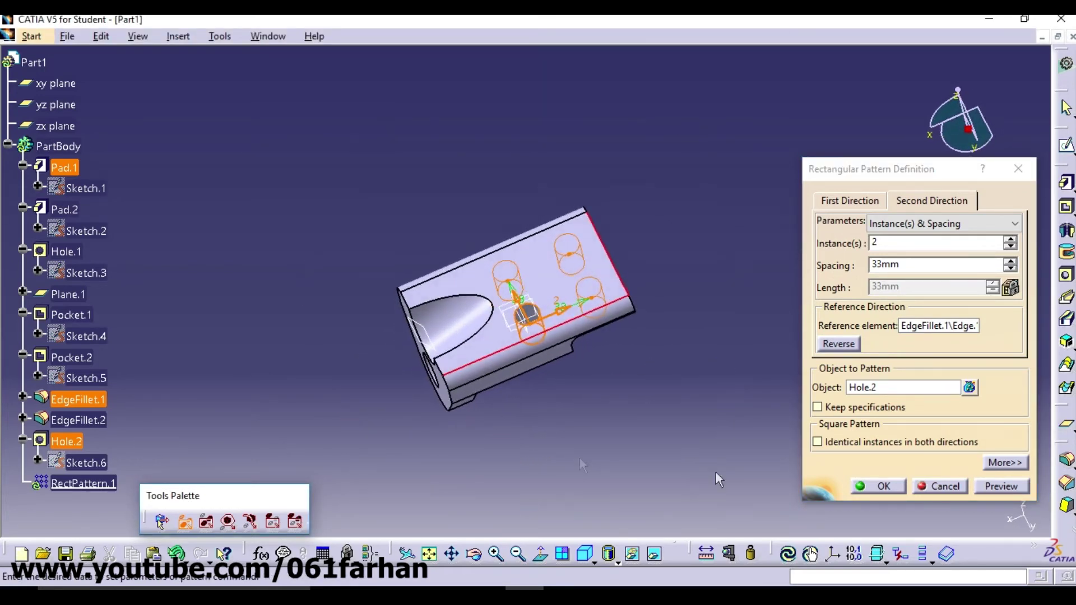
{"action": "left_click", "coordinate": [1008, 489]}
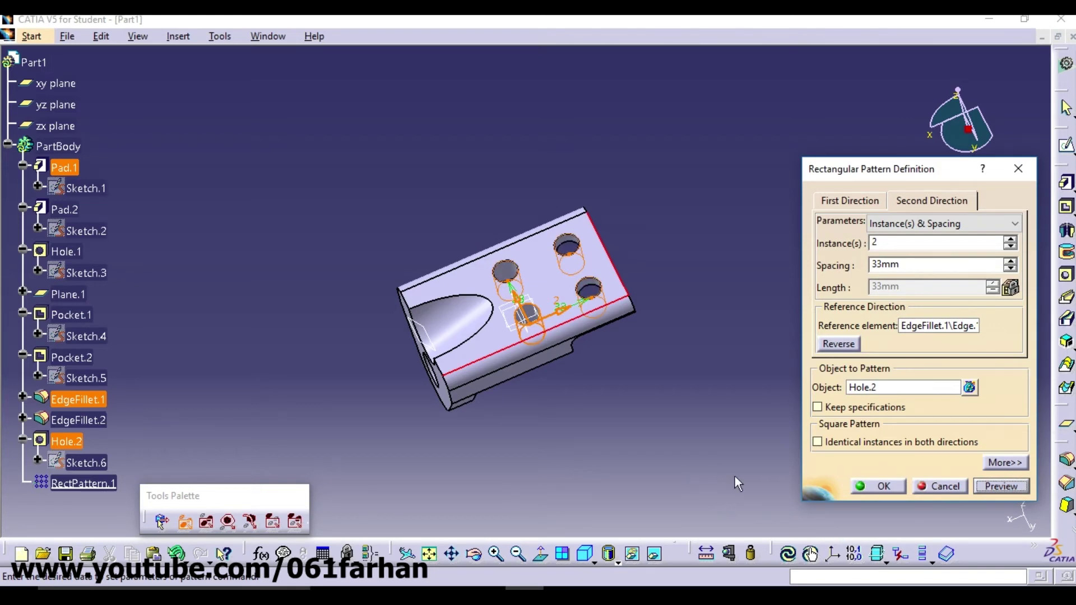
{"action": "left_click", "coordinate": [884, 488]}
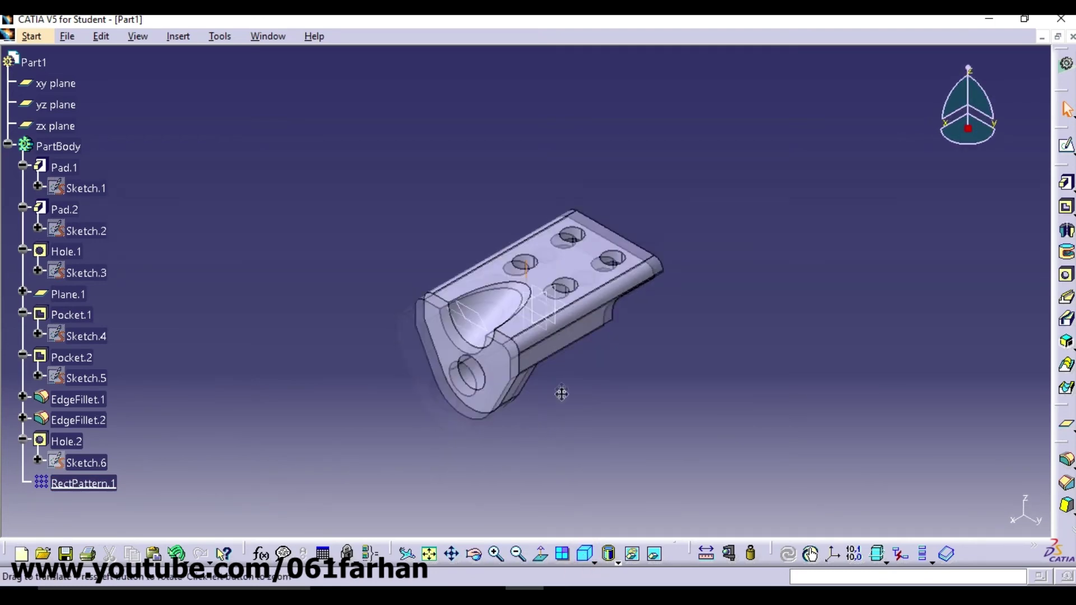
{"action": "middle_click_drag", "start_coordinate": [653, 437], "coordinate": [665, 367], "text": "ctrl"}
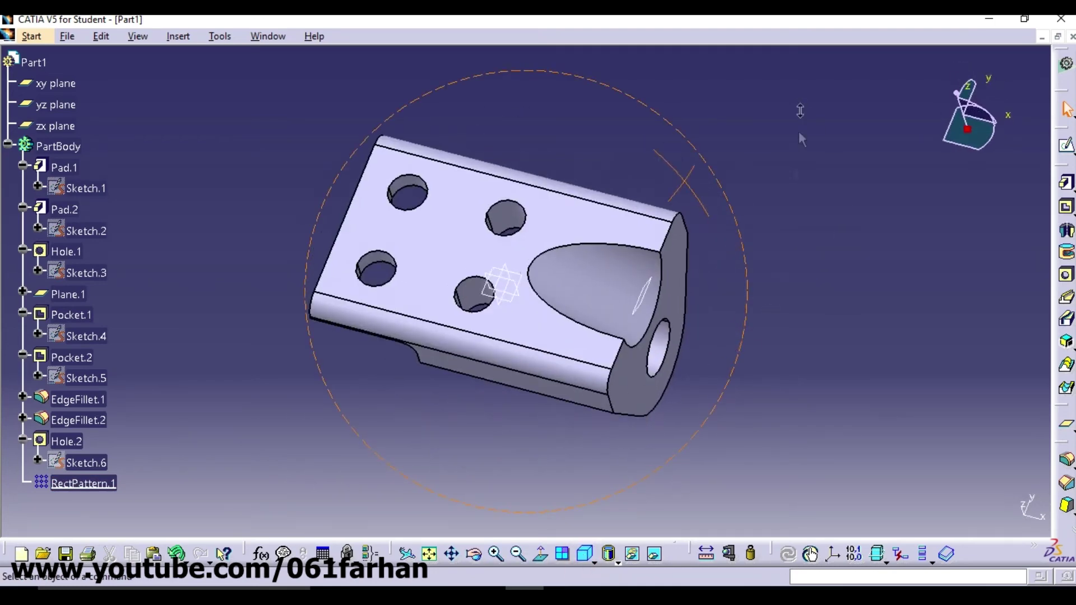